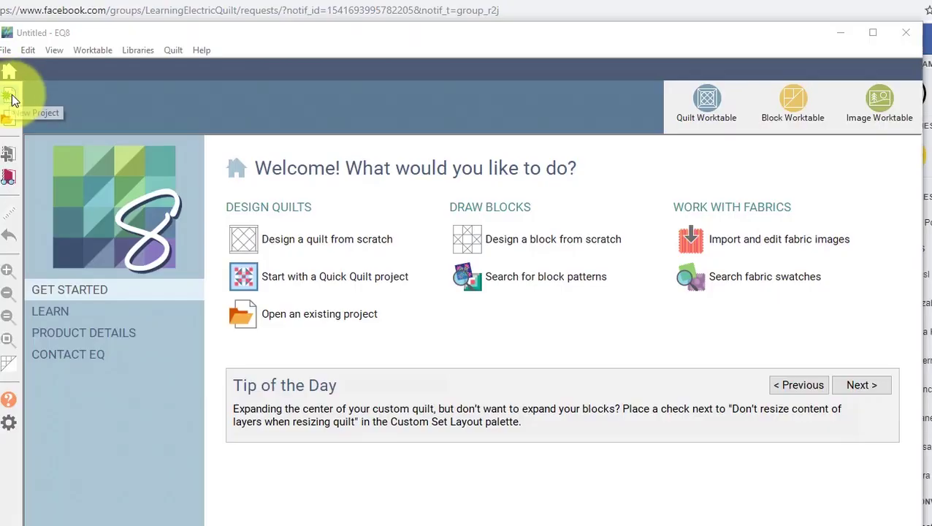
# Create a new project named Thanksgiving
pyautogui.click(12, 99)
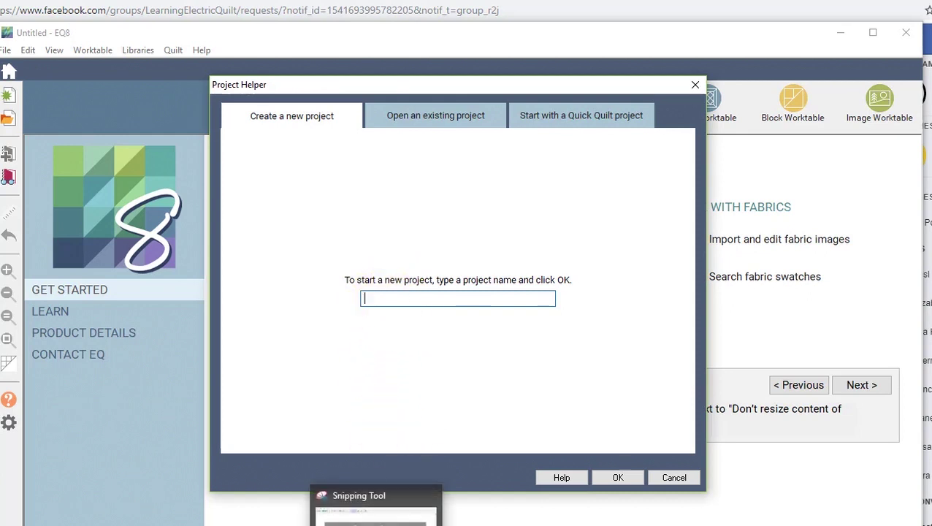
pyautogui.write('Thanksgiving')
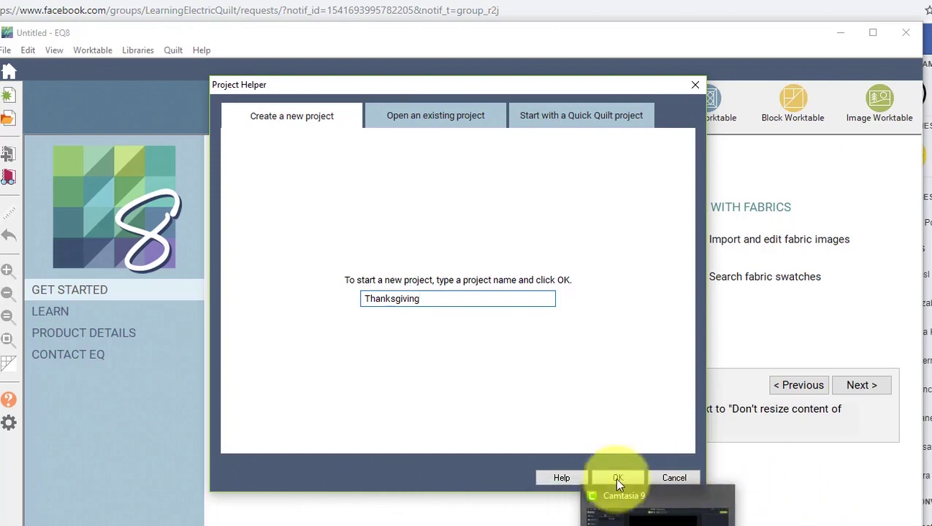
pyautogui.click(617, 477)
# Start a new Pieced & Applique block of type Poly + Applique
pyautogui.click(572, 231)
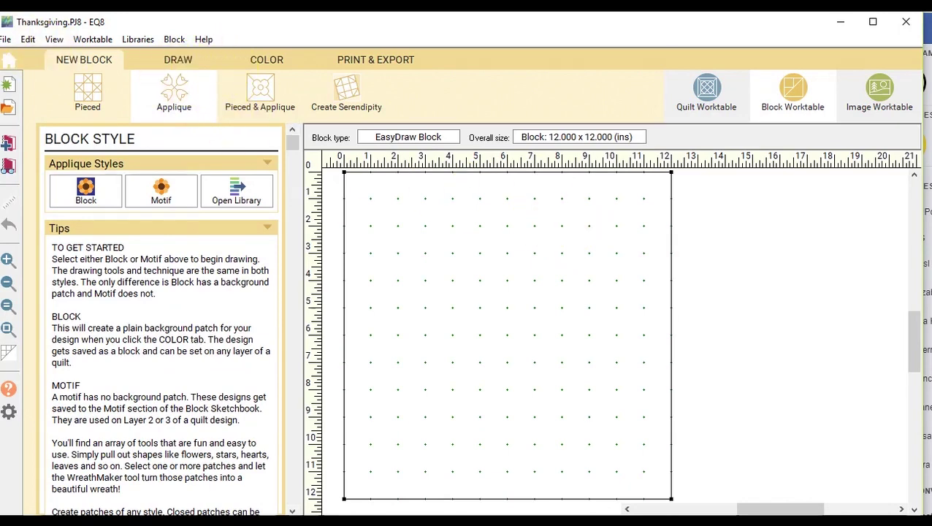
pyautogui.click(84, 63)
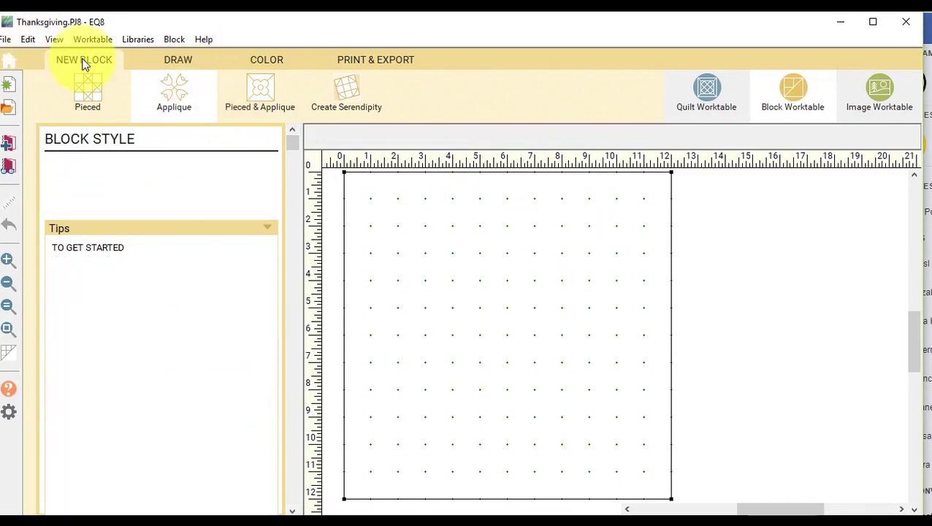
pyautogui.click(275, 91)
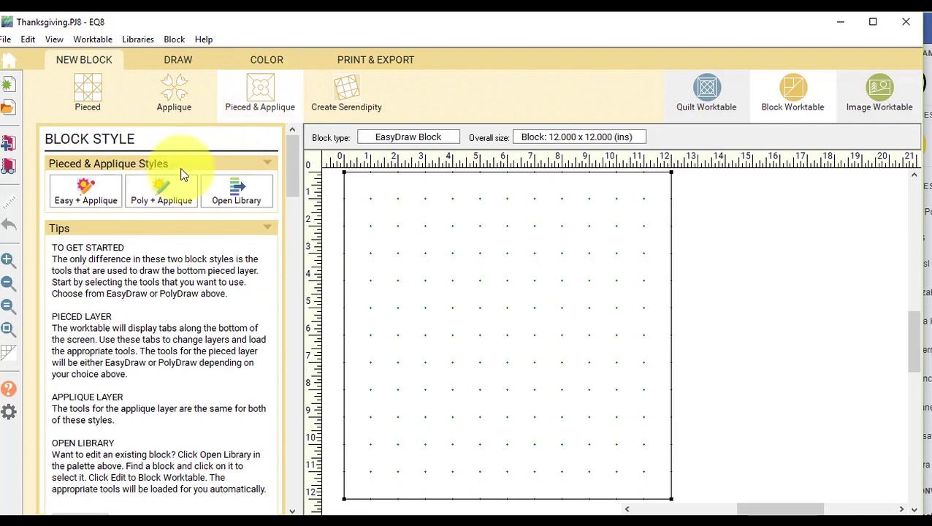
pyautogui.click(165, 188)
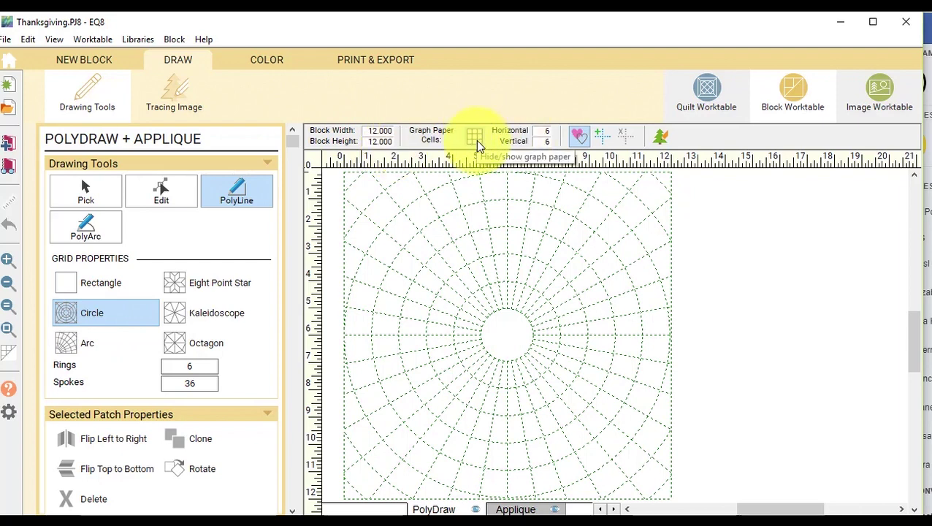
# Turn on the Auto Fill (heart) toggle so closed shapes become patches
pyautogui.click(582, 140)
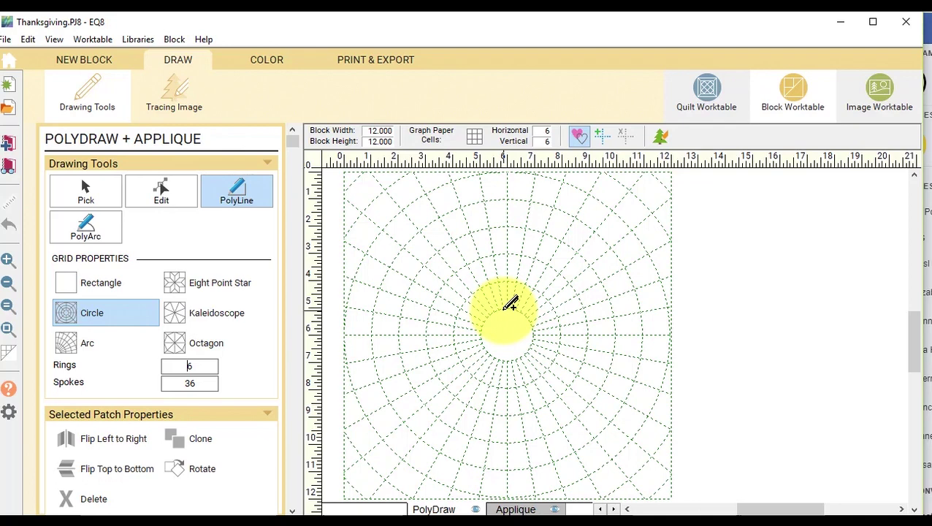
# Draw a closed five-sided petal from the centre circle to a pointed tip at the top edge
pyautogui.click(503, 308)
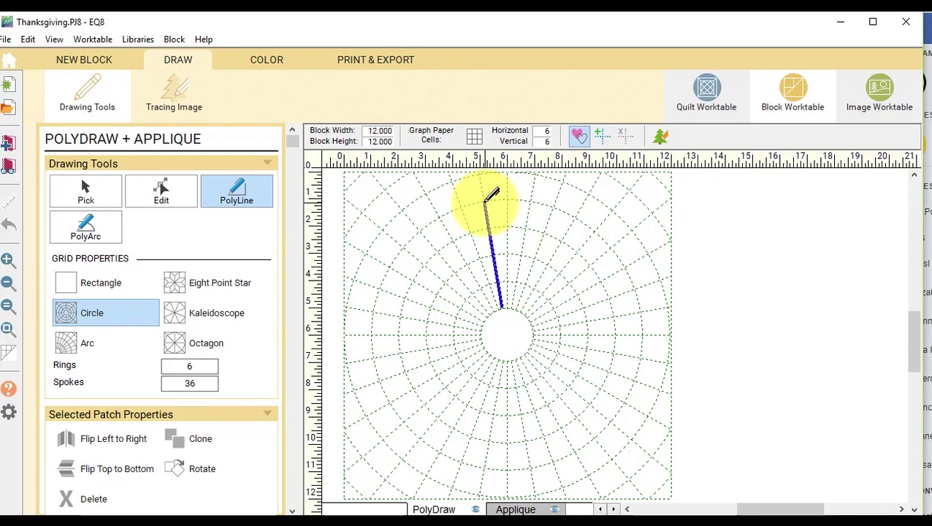
pyautogui.click(485, 199)
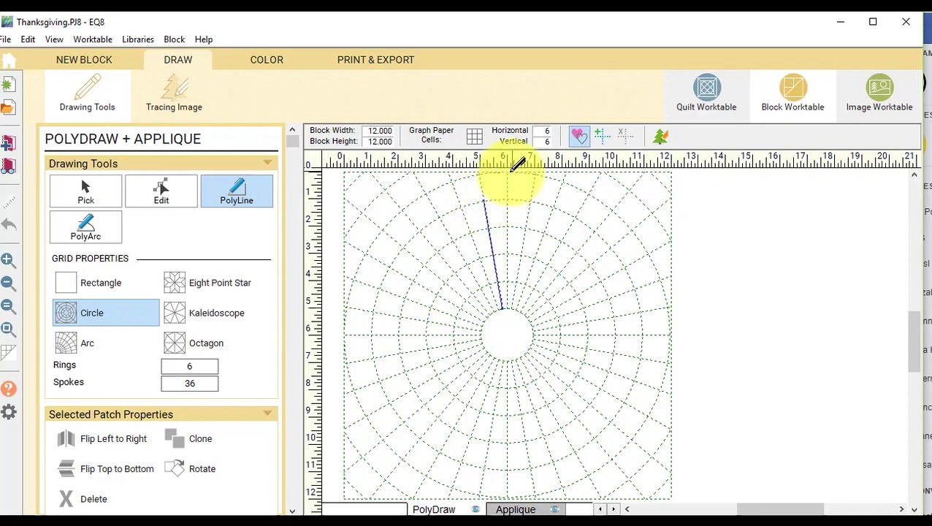
pyautogui.click(507, 174)
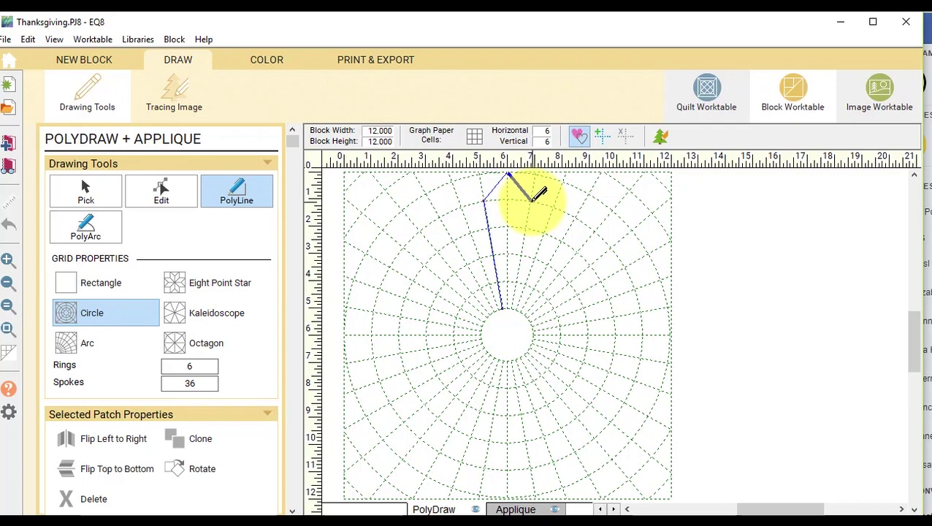
pyautogui.click(532, 200)
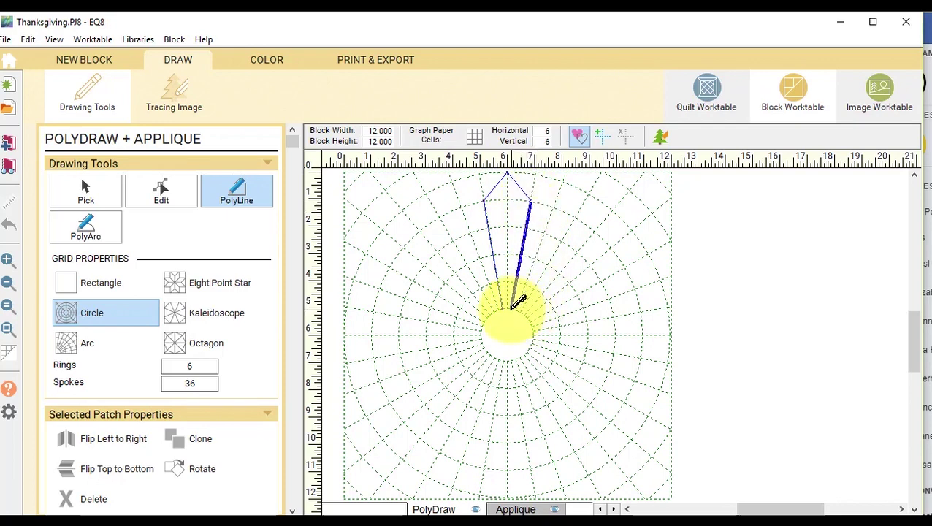
pyautogui.click(503, 307)
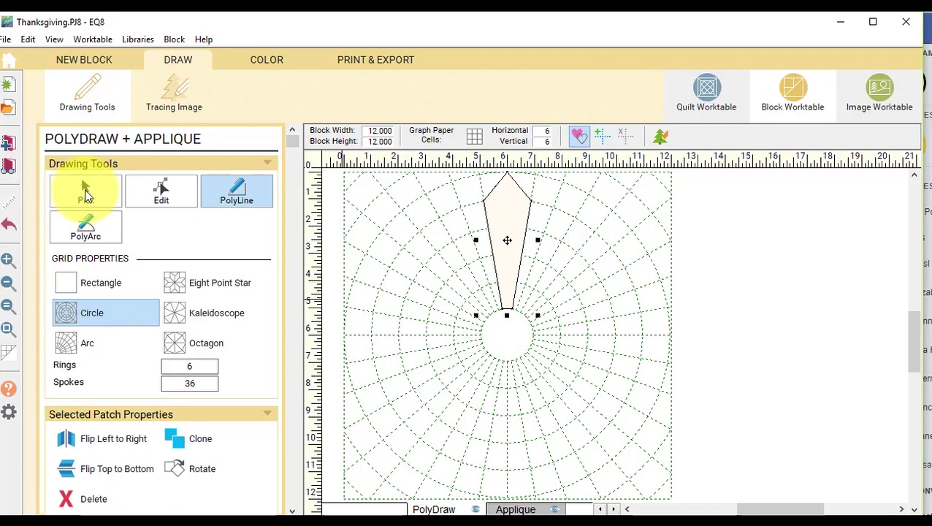
# Clone the petal, rotate it twice, and place it beside the original
pyautogui.click(85, 192)
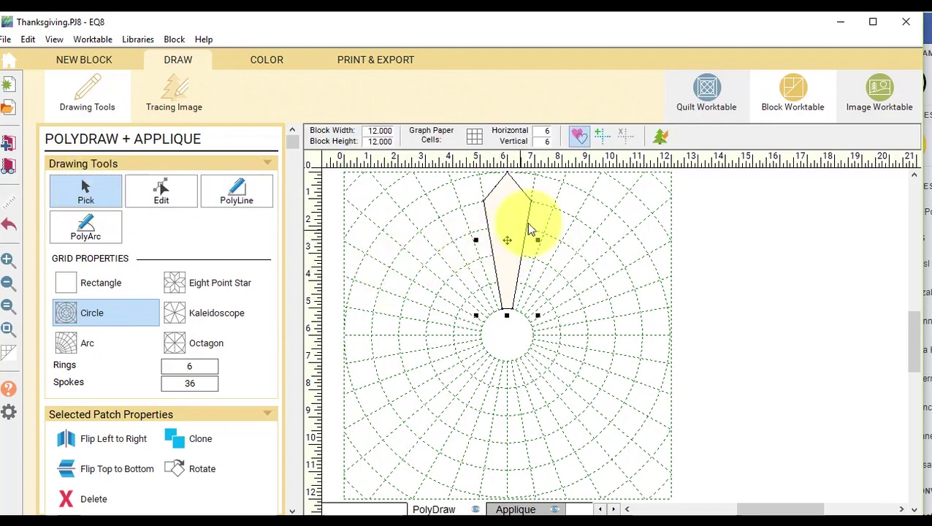
pyautogui.click(205, 441)
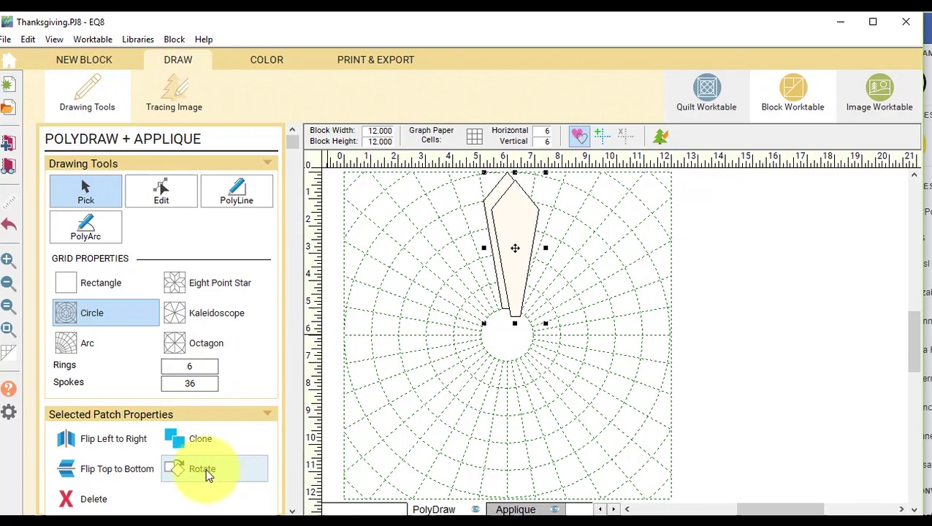
pyautogui.click(205, 468)
pyautogui.click(205, 468)
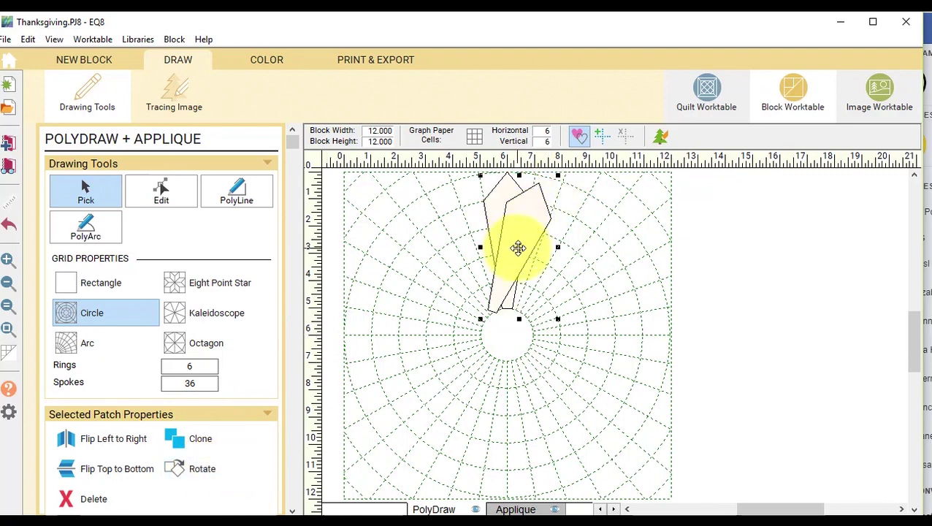
pyautogui.moveTo(522, 244); pyautogui.dragTo(545, 245)
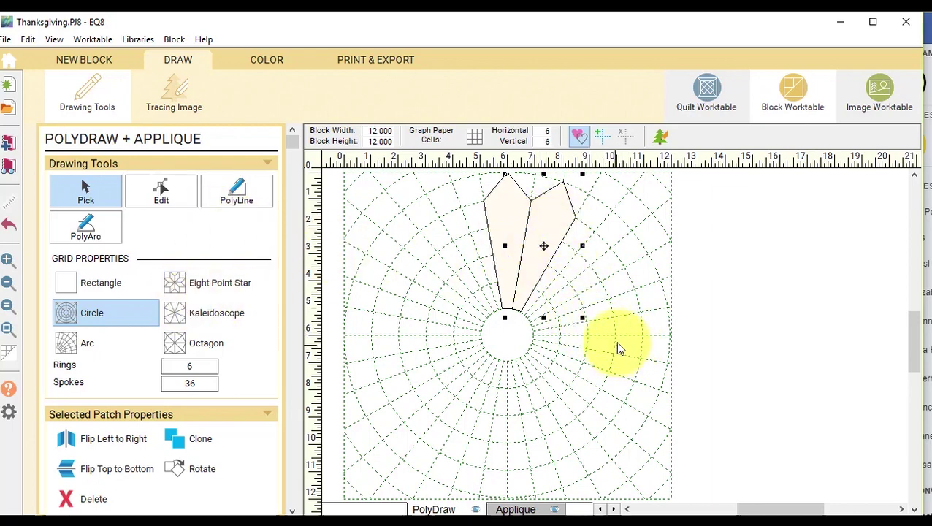
# Clone the pair of petals, rotate three steps, and place them next along the fan
pyautogui.moveTo(619, 340); pyautogui.dragTo(435, 164)
pyautogui.click(191, 439)
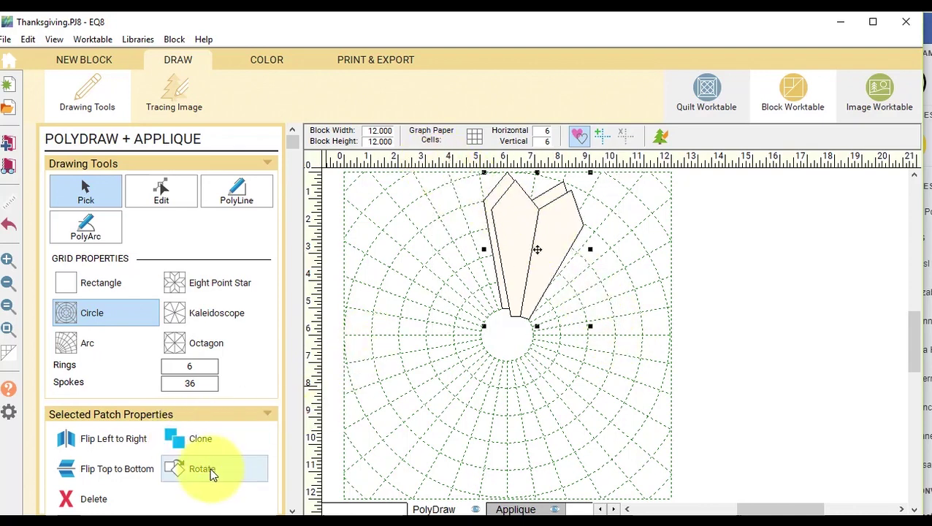
pyautogui.click(208, 471)
pyautogui.click(207, 470)
pyautogui.click(207, 470)
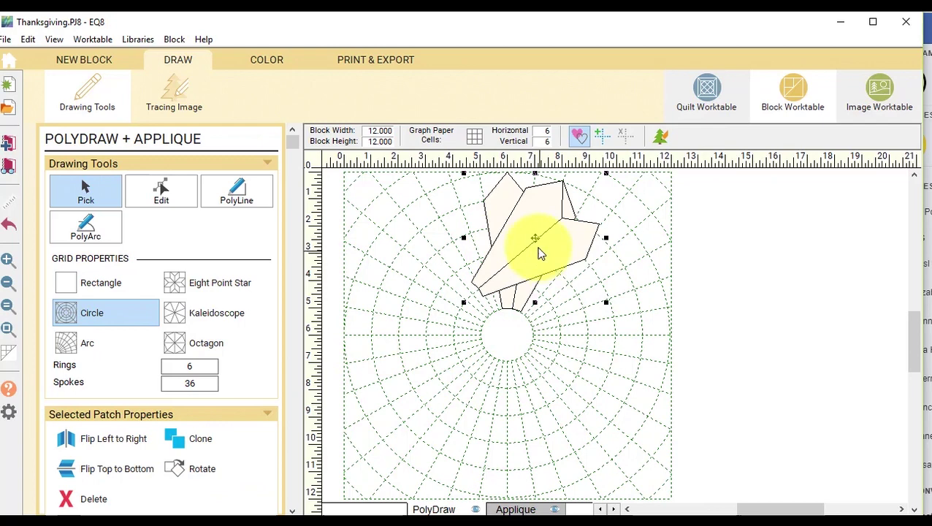
pyautogui.moveTo(538, 249); pyautogui.dragTo(582, 270)
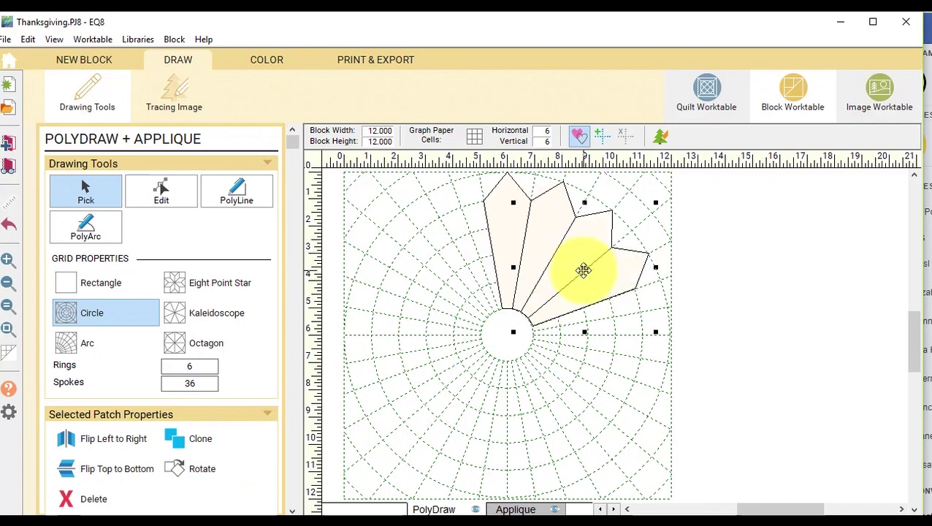
pyautogui.click(664, 341)
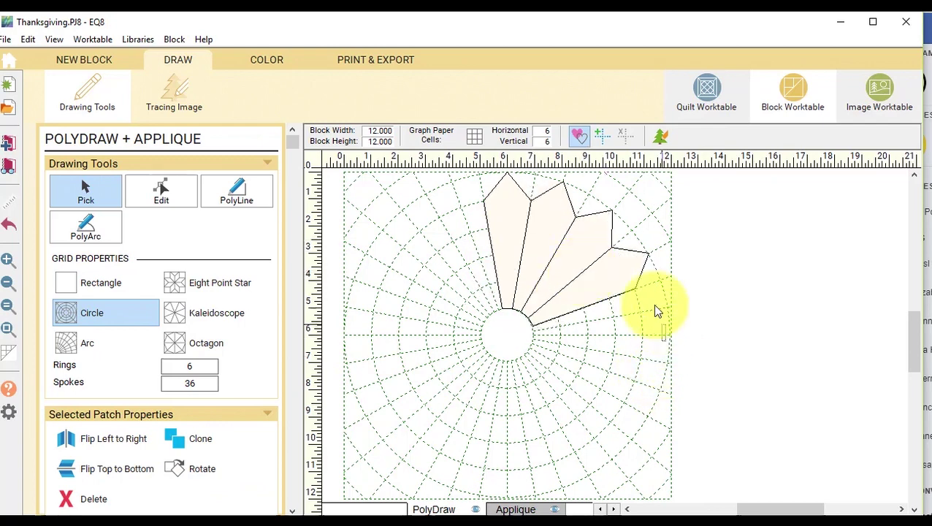
# Clone the whole group, rotate it, and fit the copies below to reach the bottom
pyautogui.moveTo(655, 310); pyautogui.dragTo(457, 153)
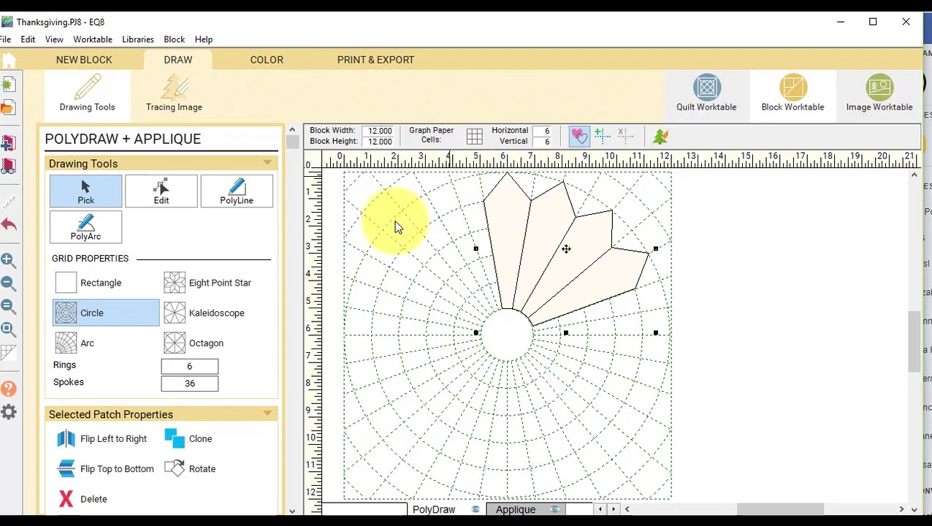
pyautogui.click(205, 438)
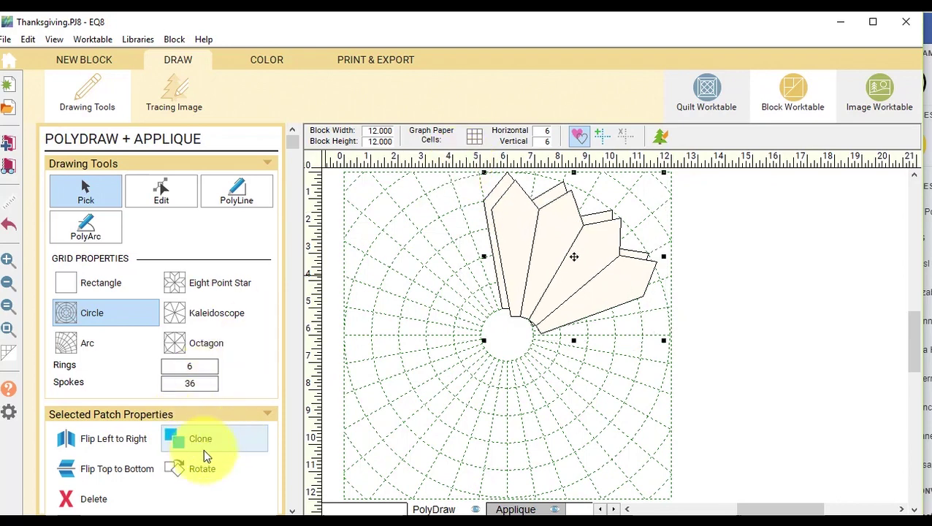
pyautogui.click(209, 468)
pyautogui.click(209, 469)
pyautogui.click(208, 468)
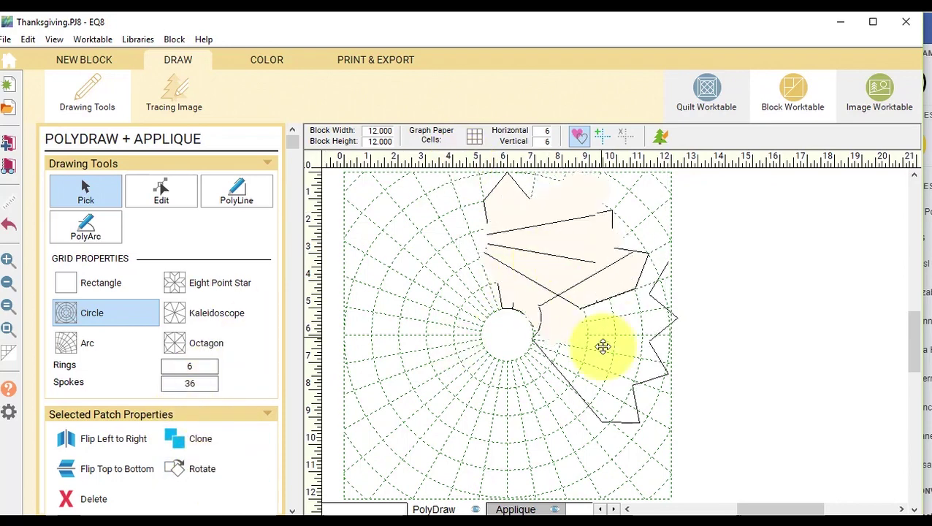
pyautogui.moveTo(603, 346); pyautogui.dragTo(600, 371)
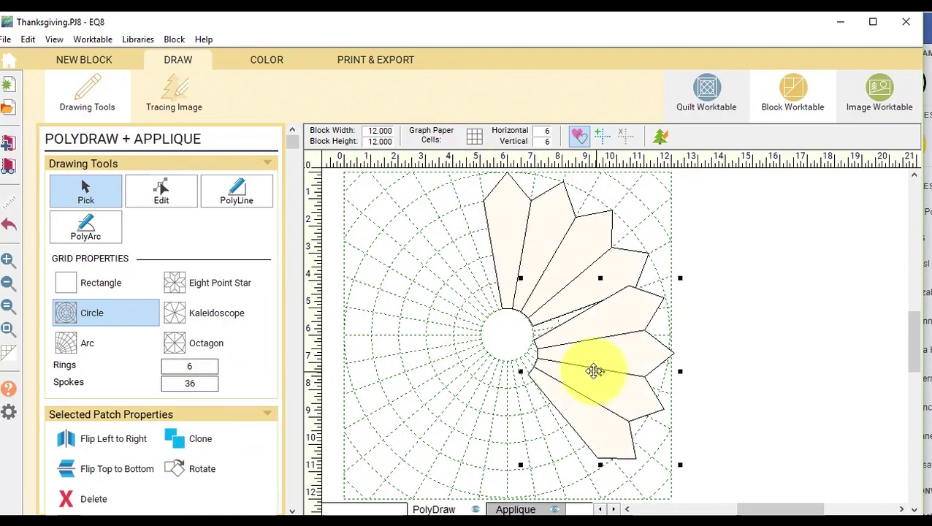
pyautogui.click(206, 442)
pyautogui.click(199, 467)
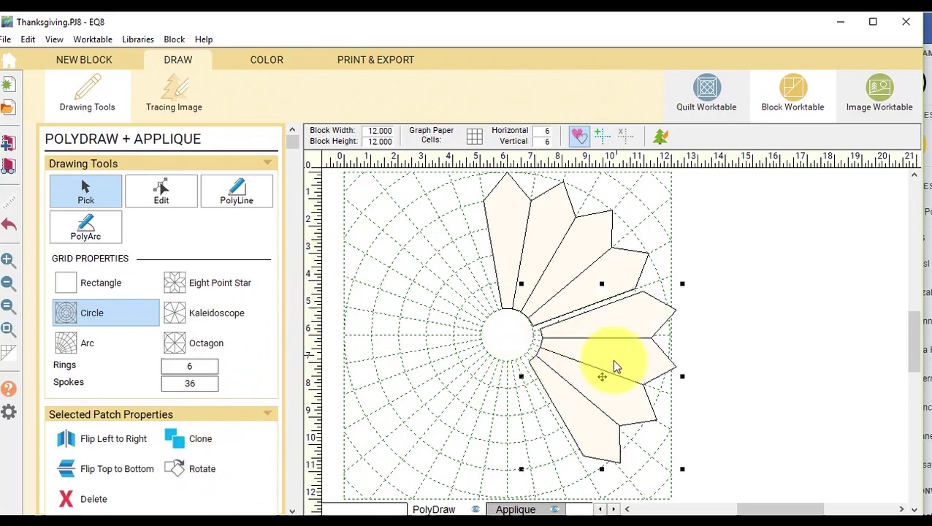
pyautogui.moveTo(601, 380); pyautogui.dragTo(594, 374)
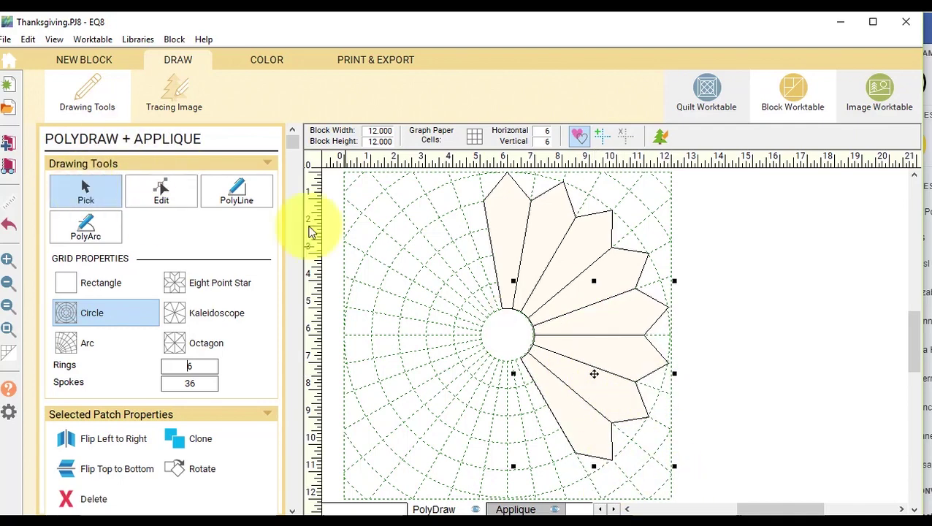
# Clone the half fan, flip it left to right, and move it to the left side
pyautogui.moveTo(458, 166)
pyautogui.mouseDown()
pyautogui.moveTo(690, 481)
pyautogui.moveTo(672, 470)
pyautogui.mouseUp()
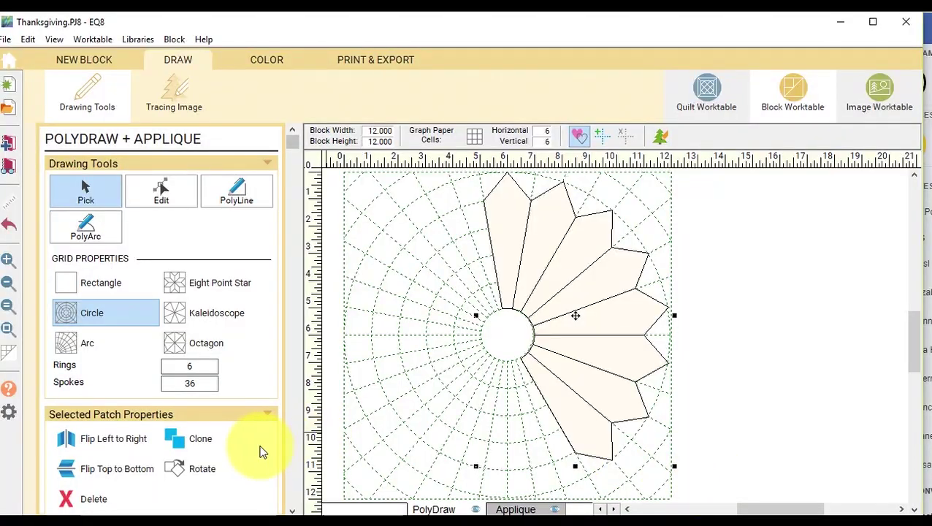
pyautogui.click(207, 440)
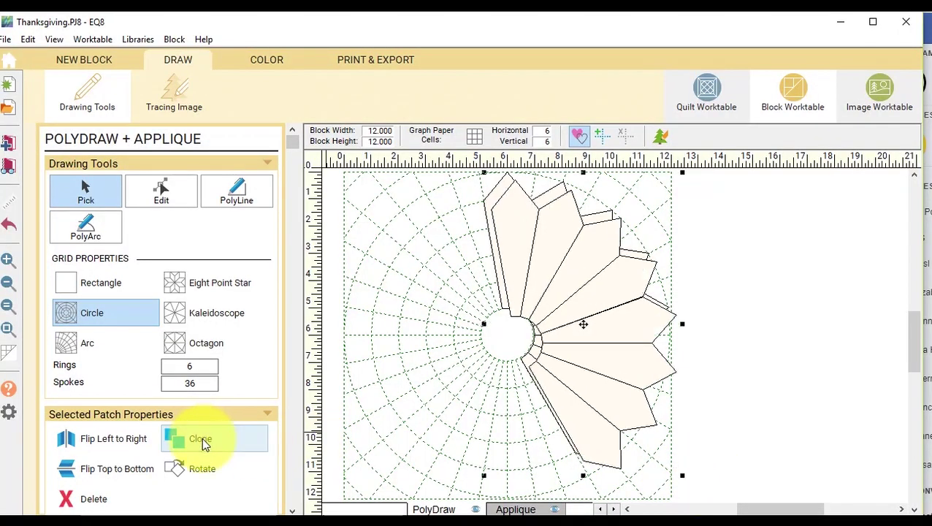
pyautogui.click(124, 442)
pyautogui.click(568, 322)
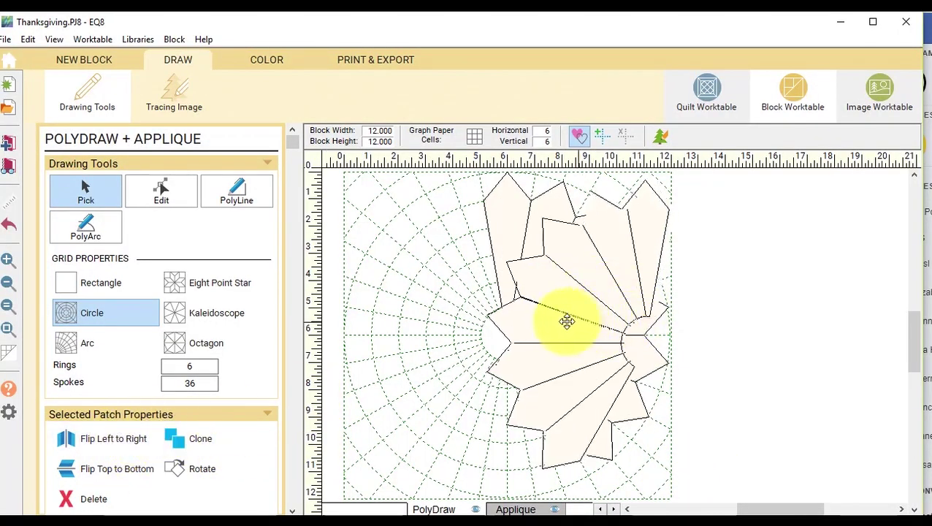
pyautogui.moveTo(567, 322); pyautogui.dragTo(436, 312)
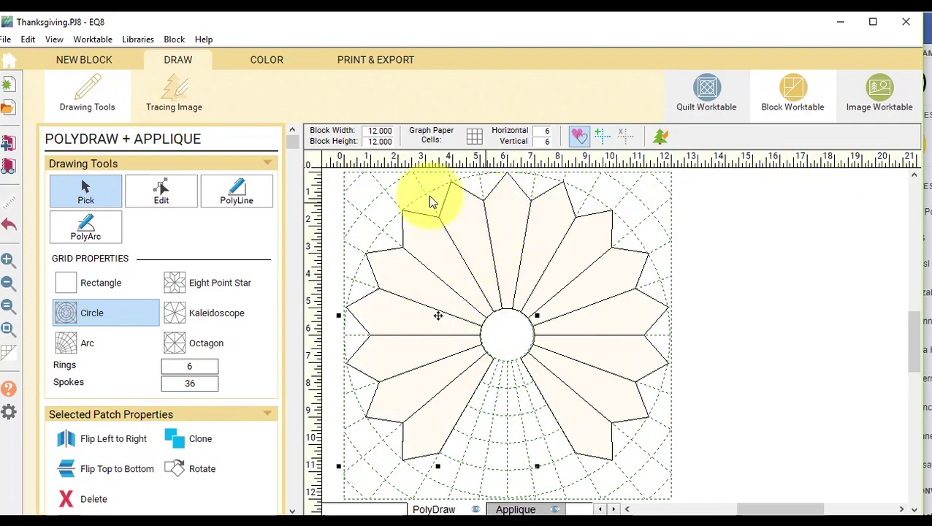
# Delete the doubled petal at the top of the ring
pyautogui.click(98, 181)
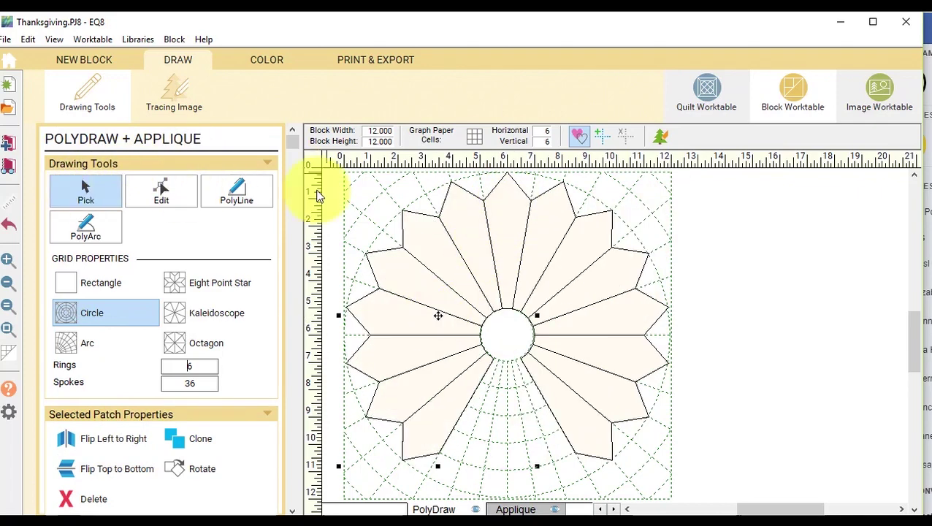
pyautogui.click(497, 192)
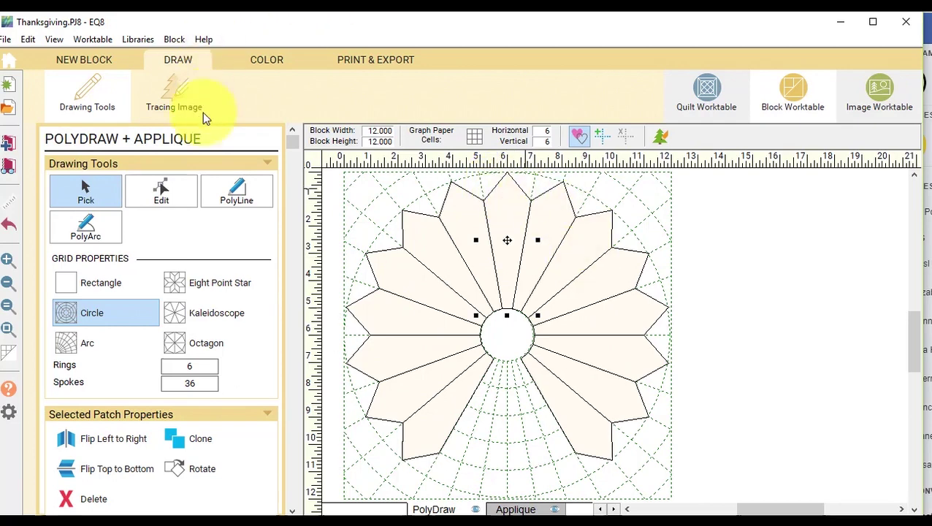
pyautogui.click(86, 501)
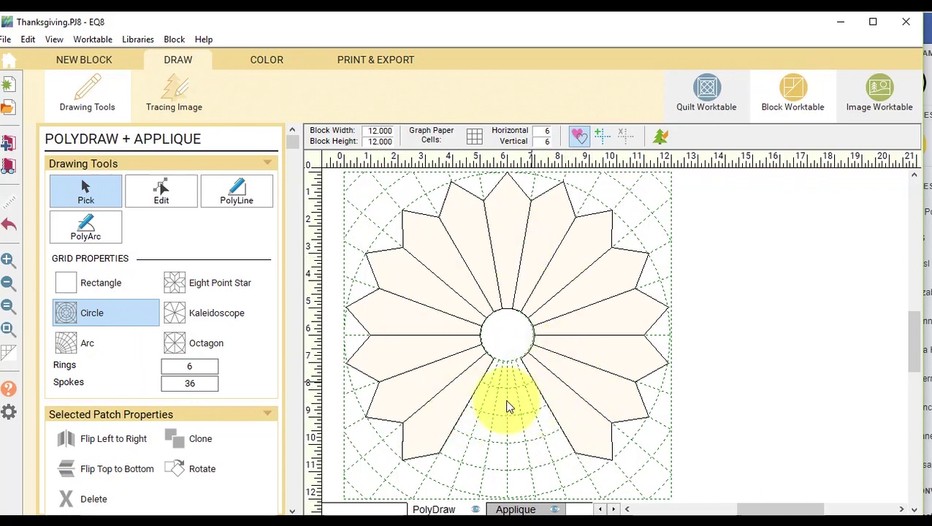
# On the appliqué layer, draw a 2.927 × 5.651 ellipse centred over the centre circle
pyautogui.click(523, 510)
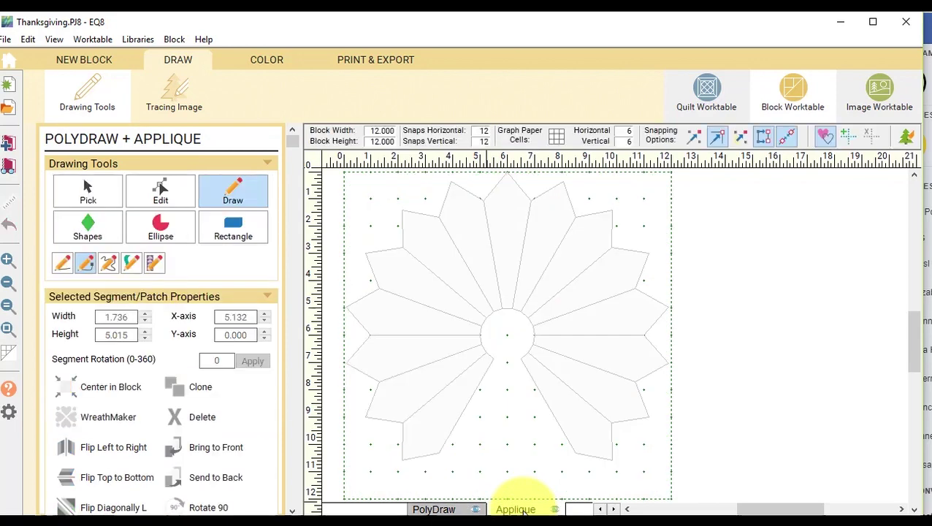
pyautogui.click(162, 231)
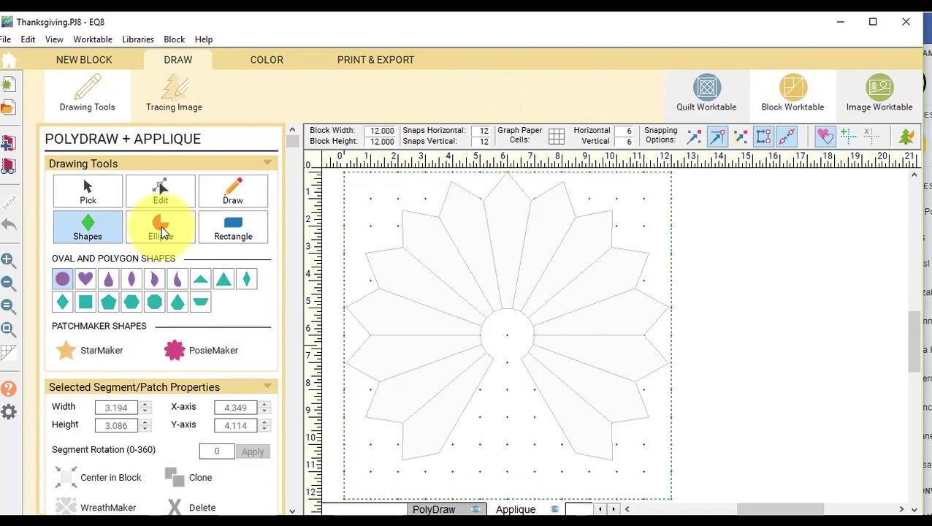
pyautogui.click(162, 230)
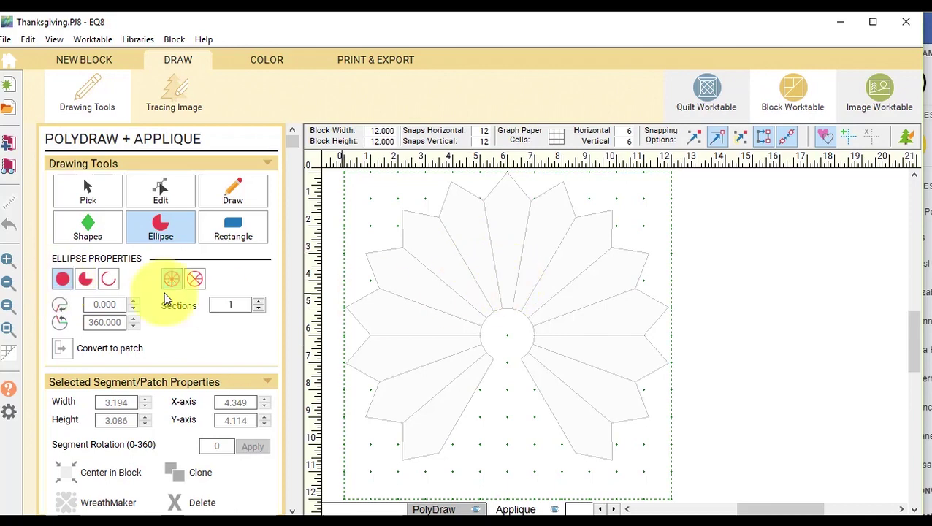
pyautogui.click(9, 261)
pyautogui.moveTo(426, 265); pyautogui.dragTo(590, 446)
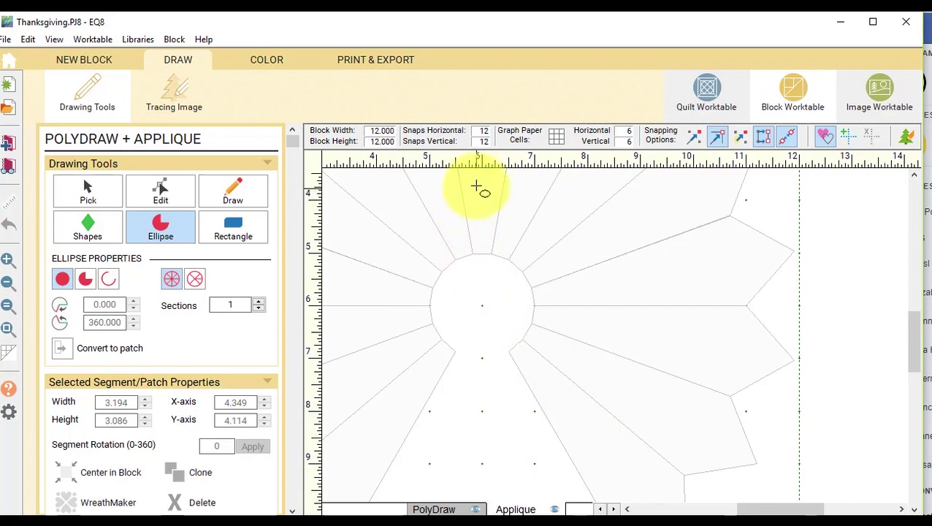
pyautogui.moveTo(473, 179)
pyautogui.mouseDown()
pyautogui.moveTo(486, 375)
pyautogui.moveTo(534, 365)
pyautogui.mouseUp()
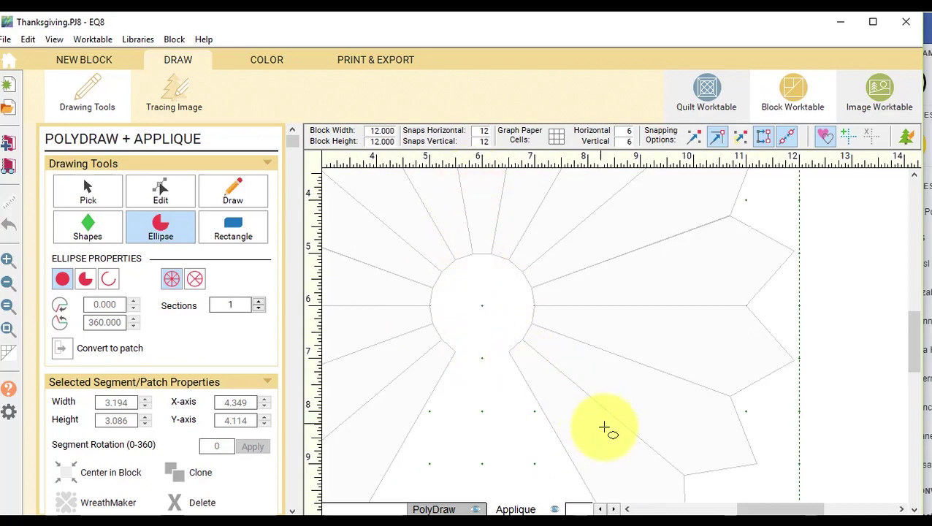
pyautogui.moveTo(629, 481); pyautogui.dragTo(629, 481)
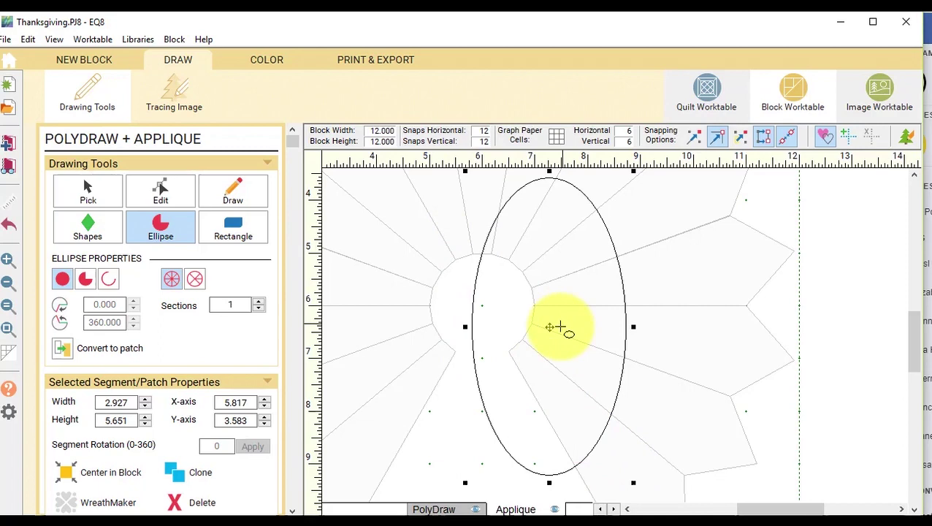
pyautogui.moveTo(550, 325); pyautogui.dragTo(481, 323)
pyautogui.click(9, 330)
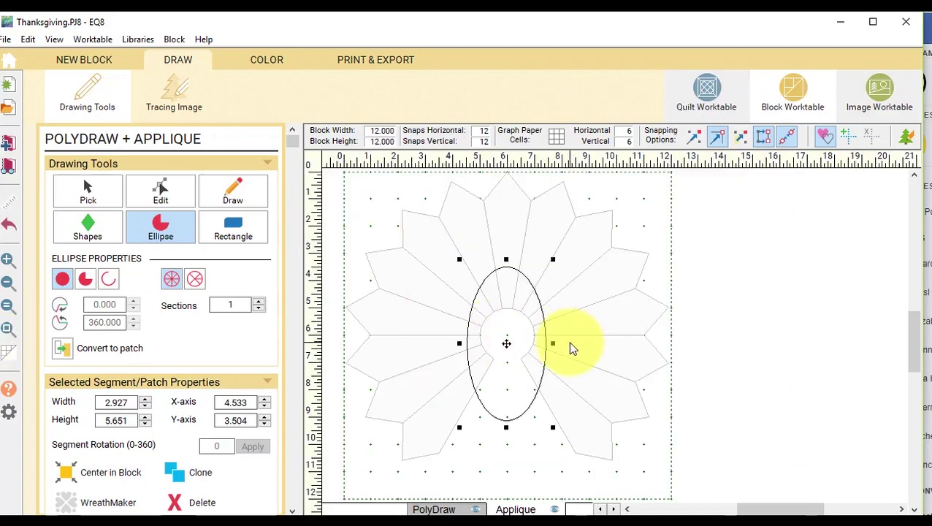
pyautogui.moveTo(504, 349); pyautogui.dragTo(507, 349)
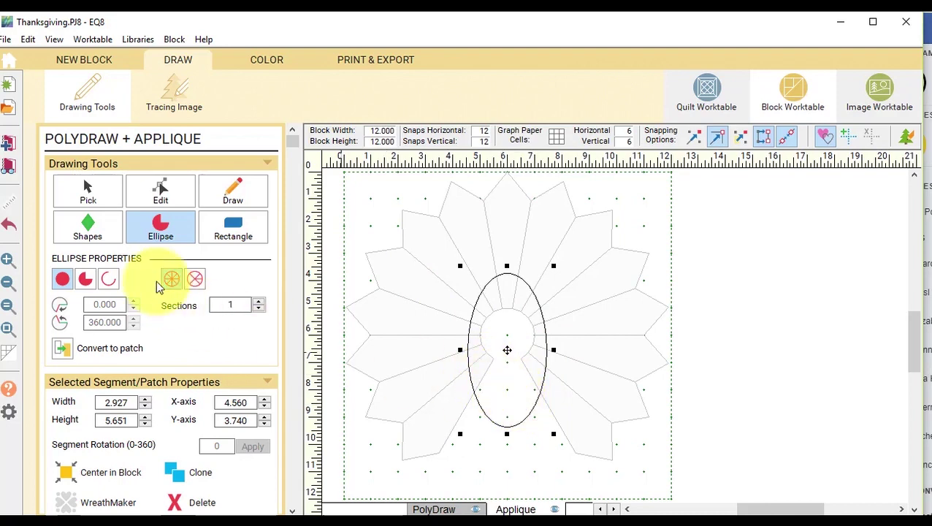
# Draw a 0.5-inch circle near the top of the oval for the first eye
pyautogui.click(87, 230)
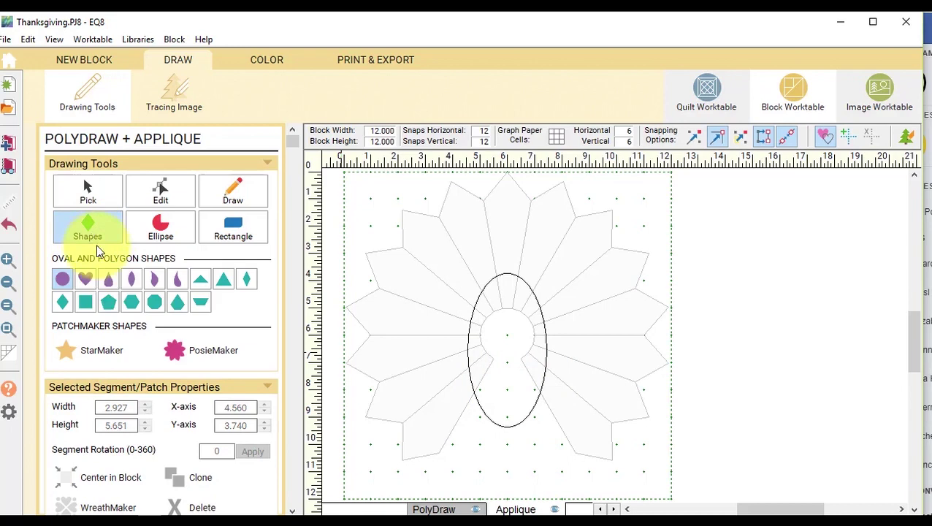
pyautogui.click(63, 278)
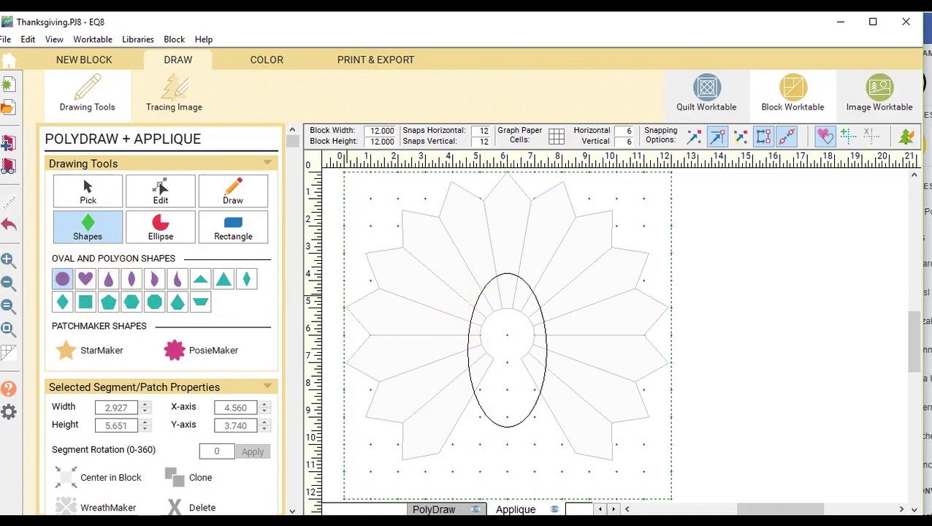
pyautogui.click(7, 260)
pyautogui.moveTo(454, 280); pyautogui.dragTo(586, 363)
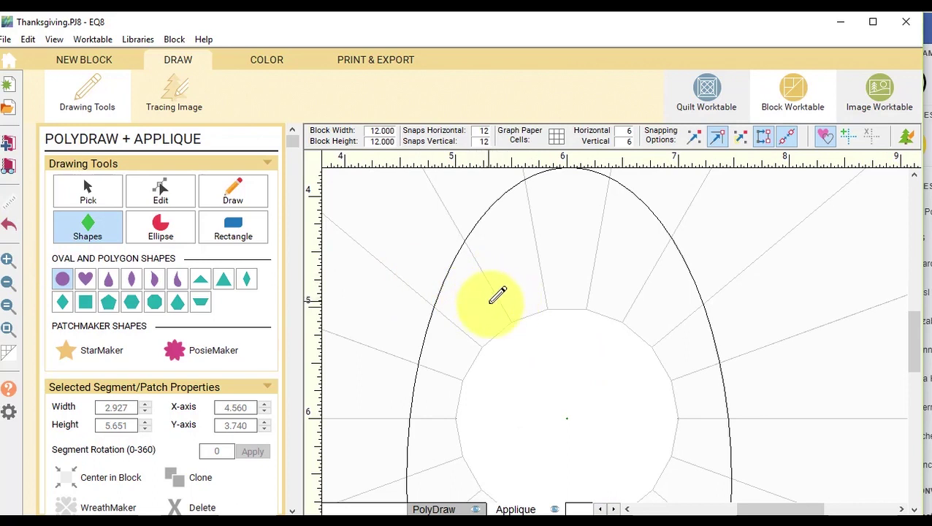
pyautogui.moveTo(491, 302); pyautogui.dragTo(519, 327)
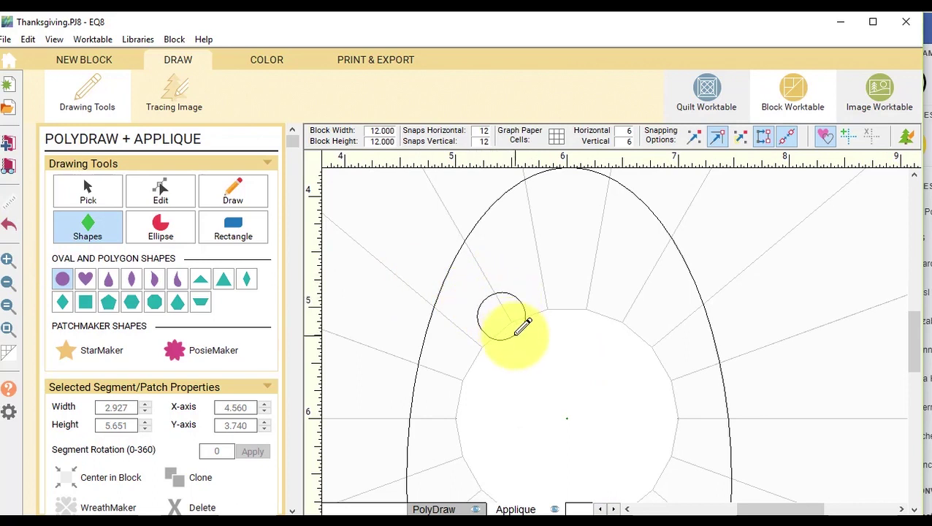
# Draw a second circle and shrink it into a pupil inside the eye
pyautogui.click(78, 232)
pyautogui.click(61, 278)
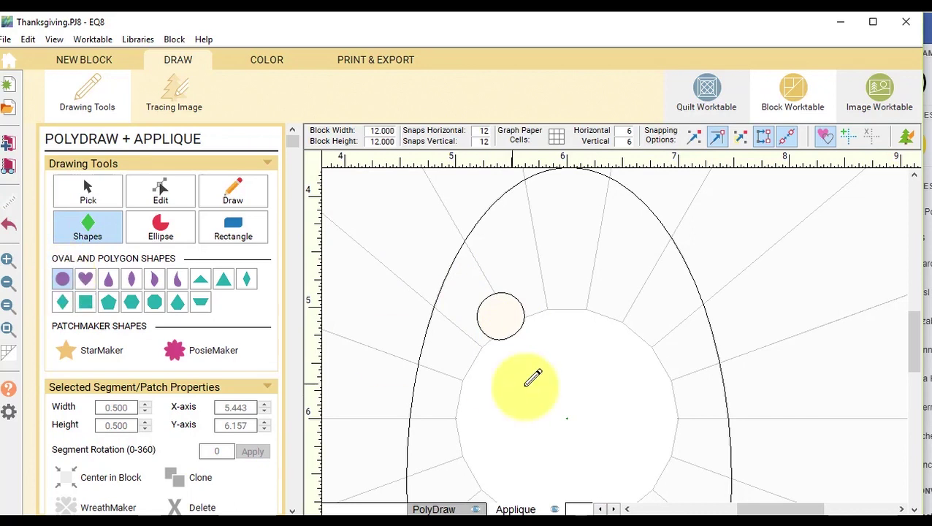
pyautogui.moveTo(500, 411); pyautogui.dragTo(537, 391)
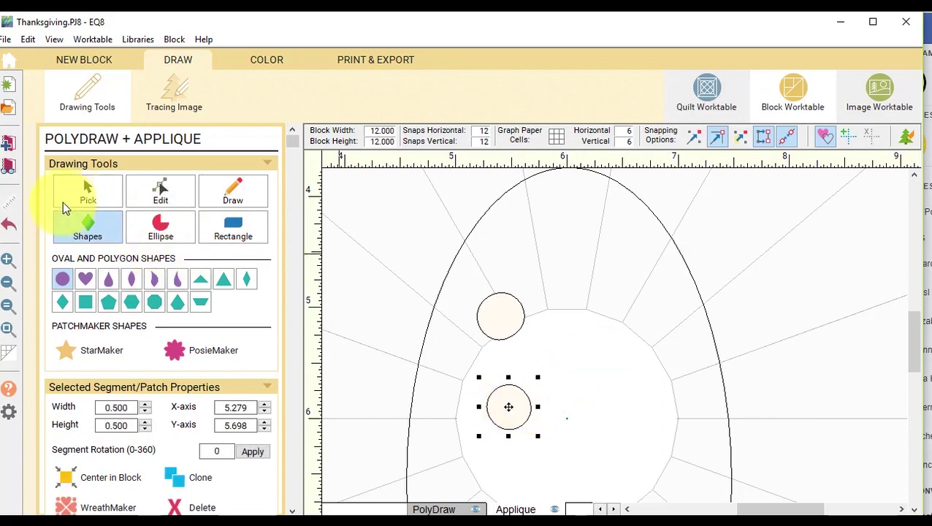
pyautogui.click(64, 199)
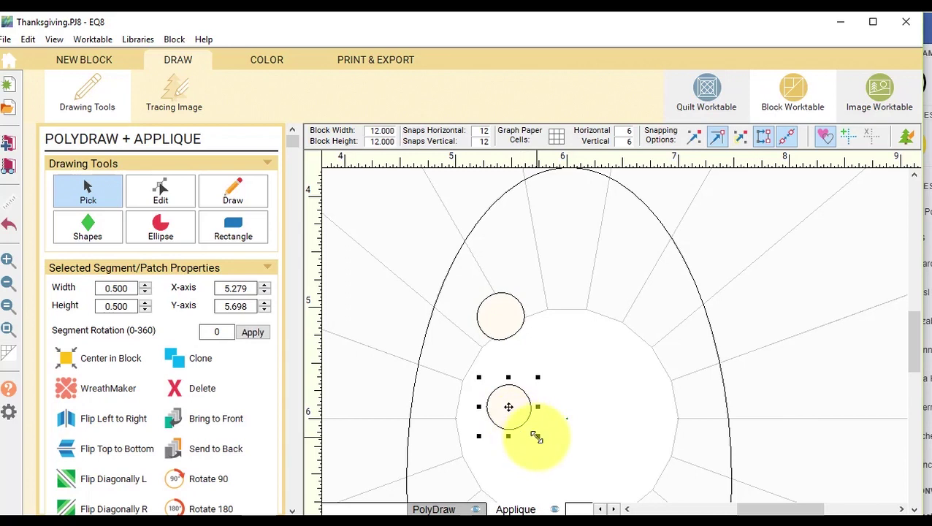
pyautogui.moveTo(536, 436); pyautogui.dragTo(504, 329)
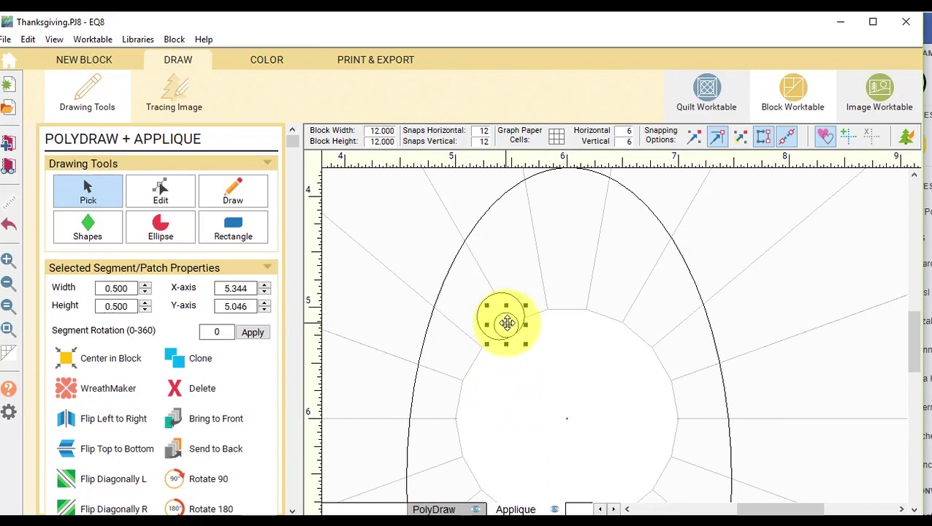
pyautogui.click(570, 363)
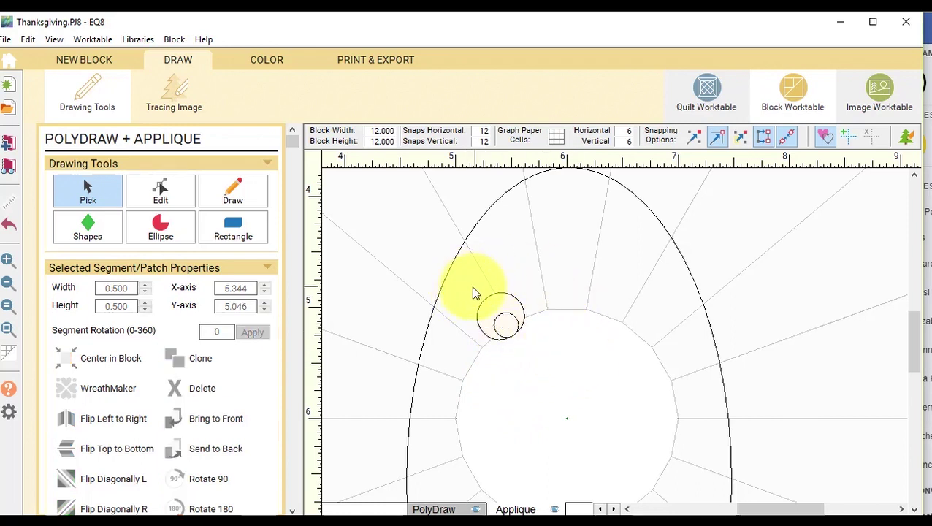
# Clone the eye-and-pupil pair and place the copy to the right as the second eye
pyautogui.moveTo(460, 279)
pyautogui.mouseDown()
pyautogui.moveTo(482, 321)
pyautogui.moveTo(550, 370)
pyautogui.mouseUp()
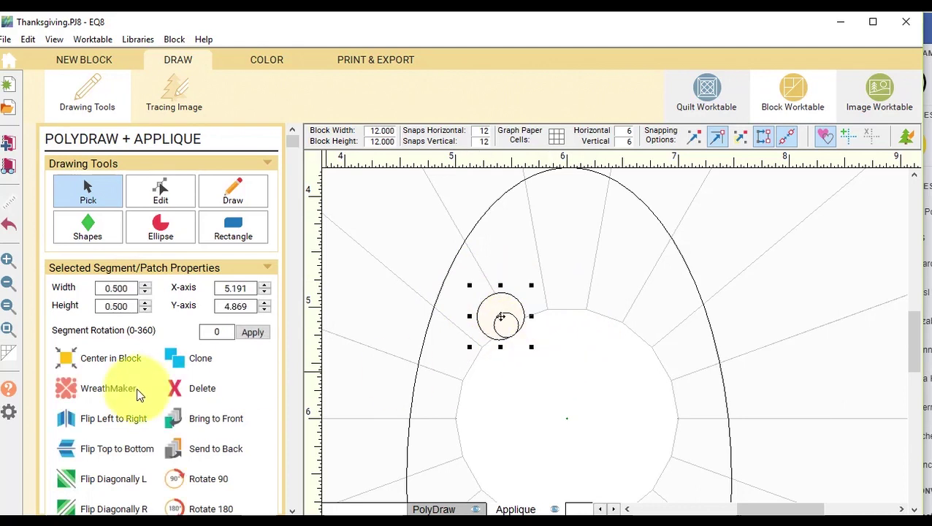
pyautogui.click(205, 356)
pyautogui.click(121, 424)
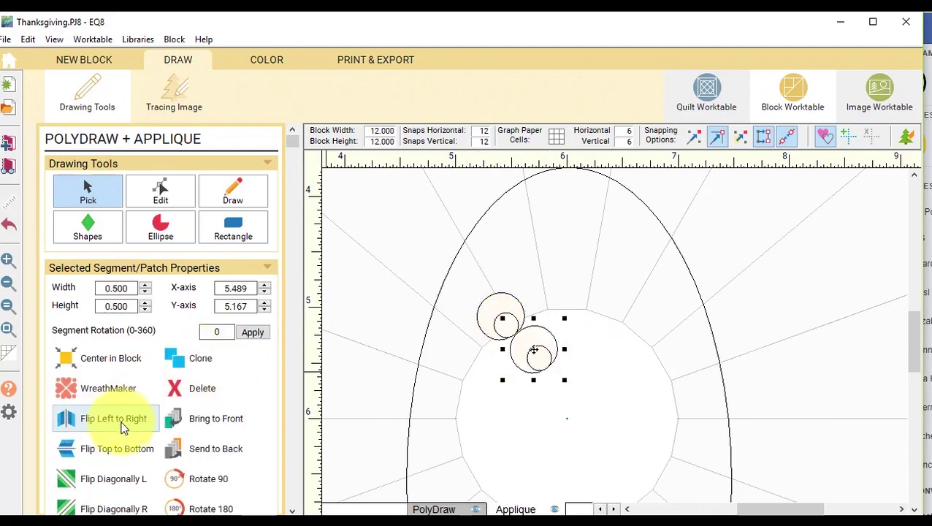
pyautogui.moveTo(531, 353); pyautogui.dragTo(600, 314)
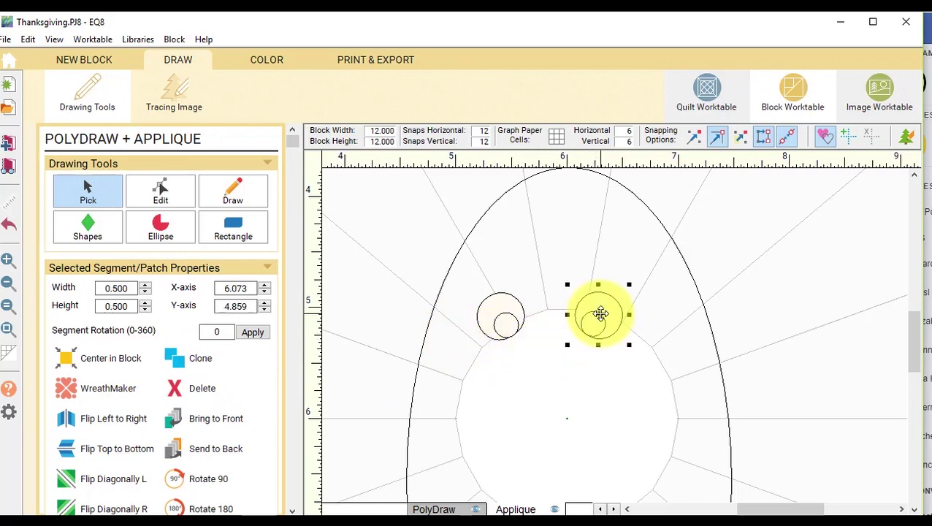
pyautogui.click(503, 319)
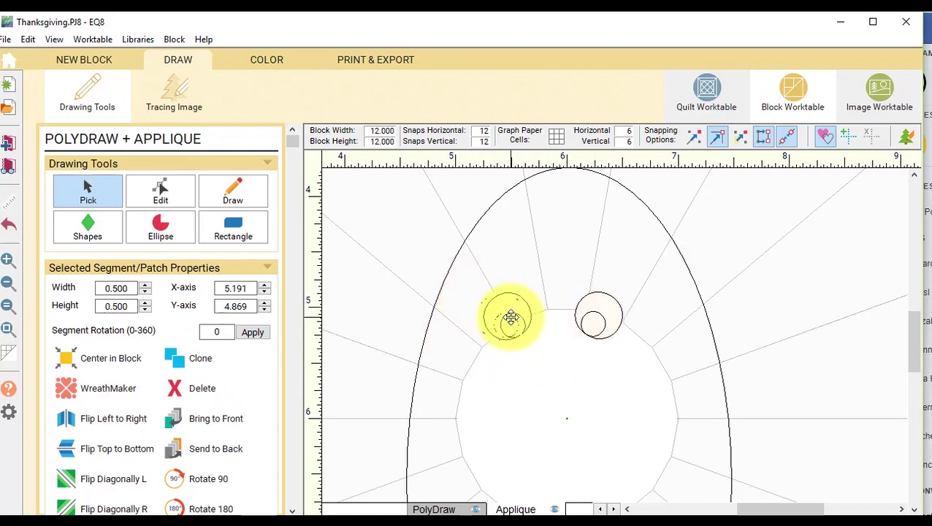
pyautogui.moveTo(511, 319); pyautogui.dragTo(515, 321)
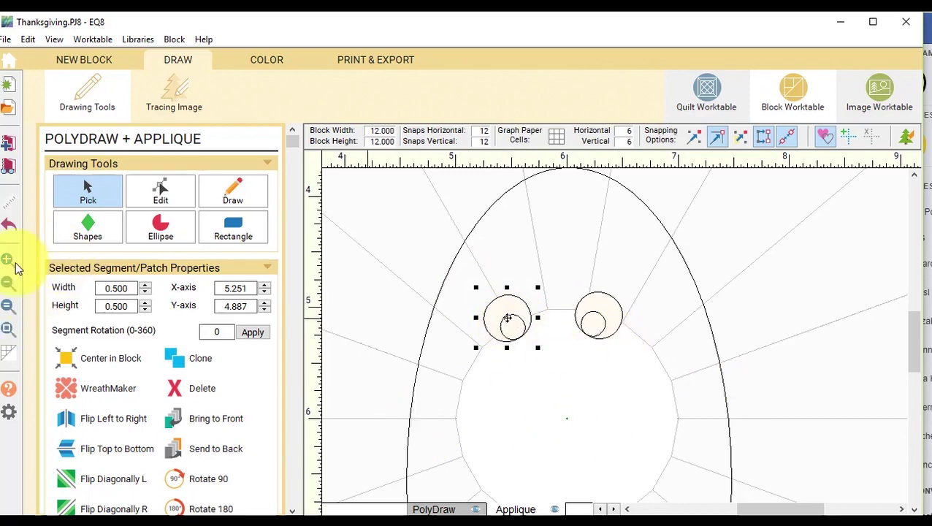
# Draw a diamond beak centred just below the eyes
pyautogui.click(88, 224)
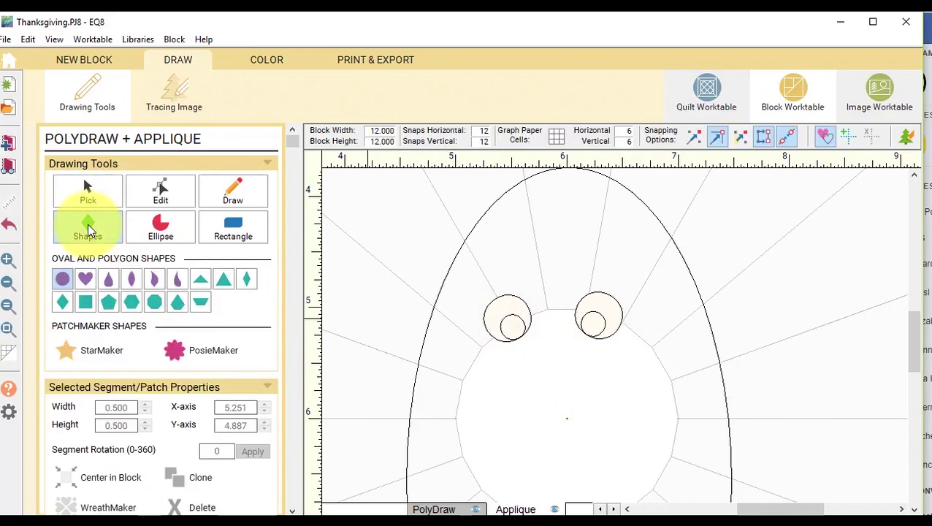
pyautogui.click(61, 301)
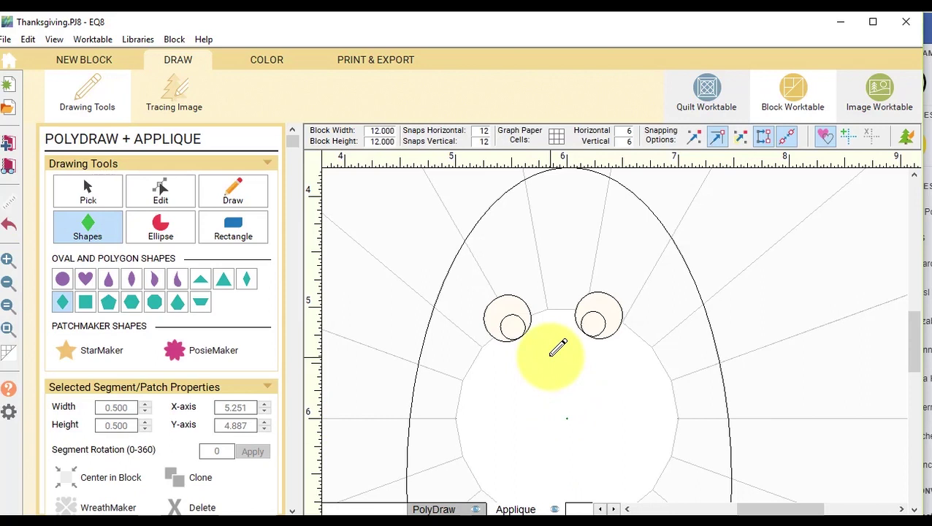
pyautogui.moveTo(552, 352); pyautogui.dragTo(550, 467)
pyautogui.click(550, 412)
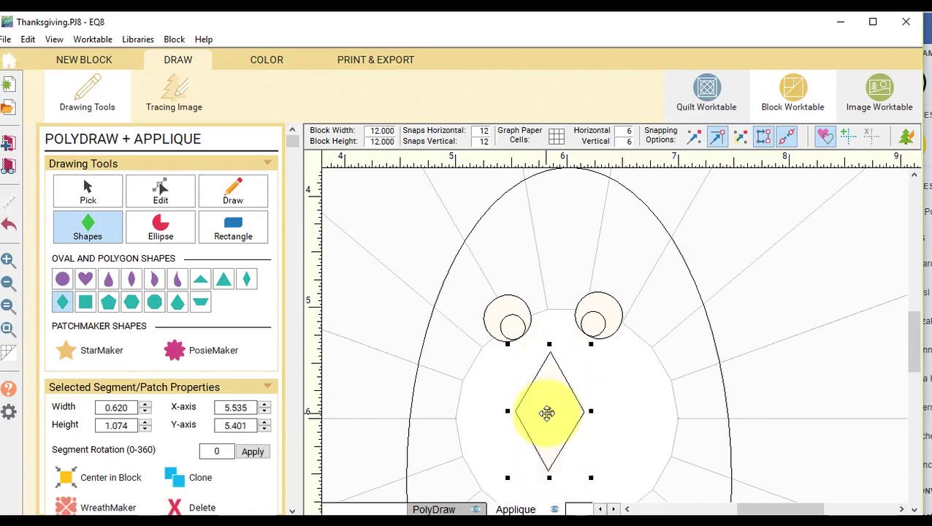
pyautogui.moveTo(551, 412); pyautogui.dragTo(552, 412)
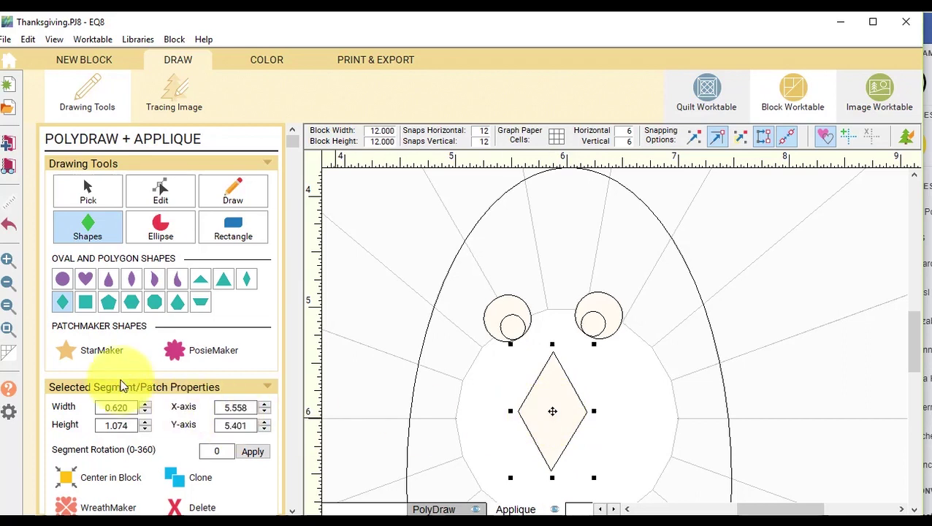
# Add a petal-shape wattle from the beak tip, flipped left to right, narrowed to 0.583 × 2.122
pyautogui.click(179, 283)
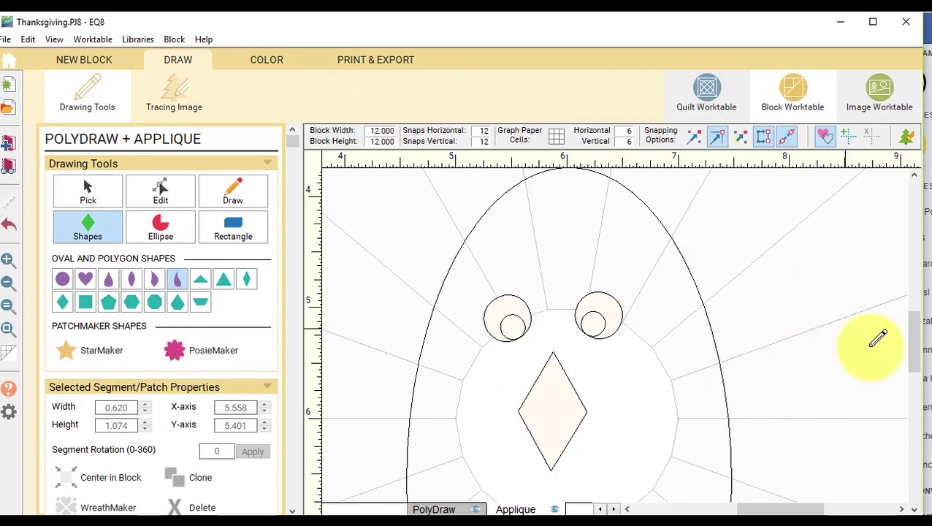
pyautogui.moveTo(915, 343); pyautogui.dragTo(915, 364)
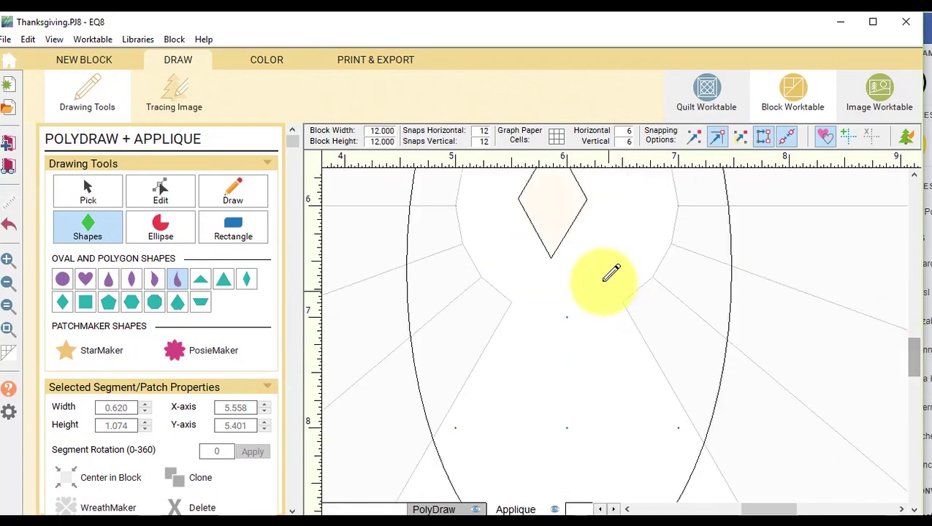
pyautogui.moveTo(573, 221); pyautogui.dragTo(632, 443)
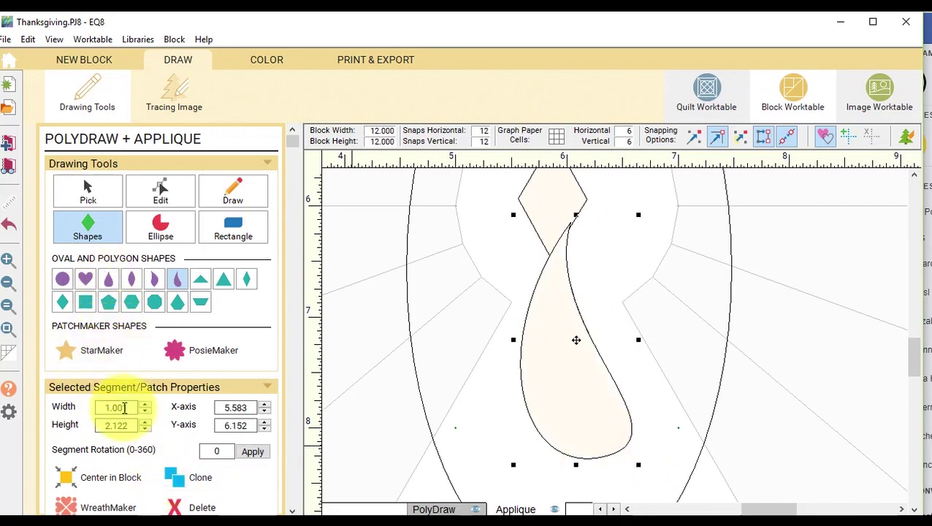
pyautogui.scroll(-1, 170, 503)
pyautogui.scroll(-2, 170, 502)
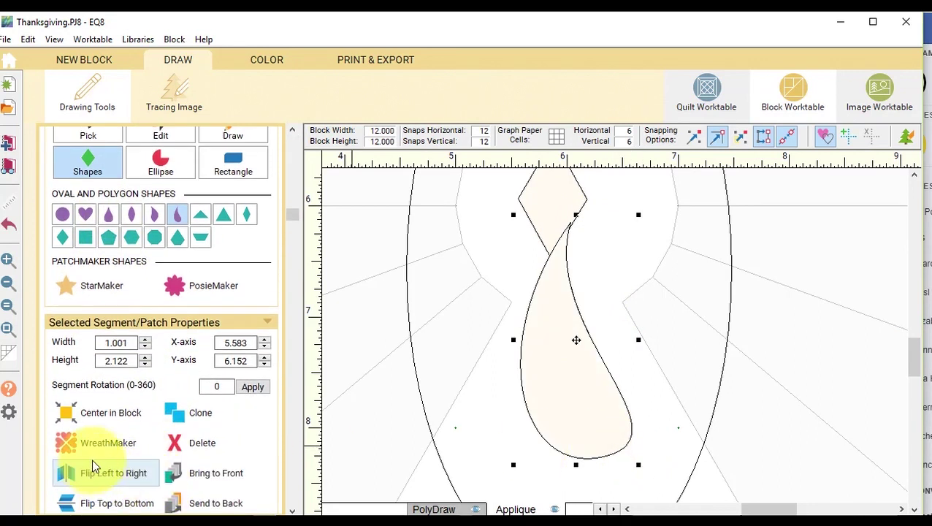
pyautogui.click(111, 472)
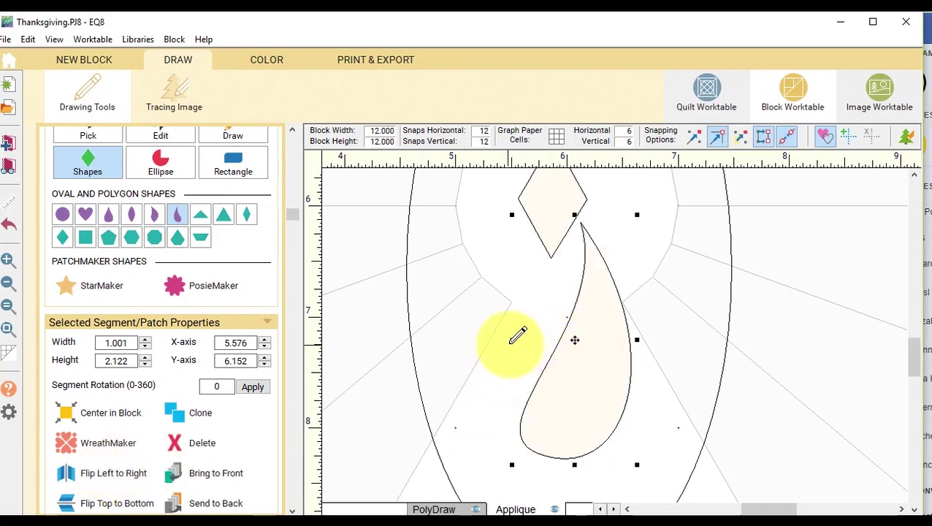
pyautogui.moveTo(511, 341); pyautogui.dragTo(574, 324)
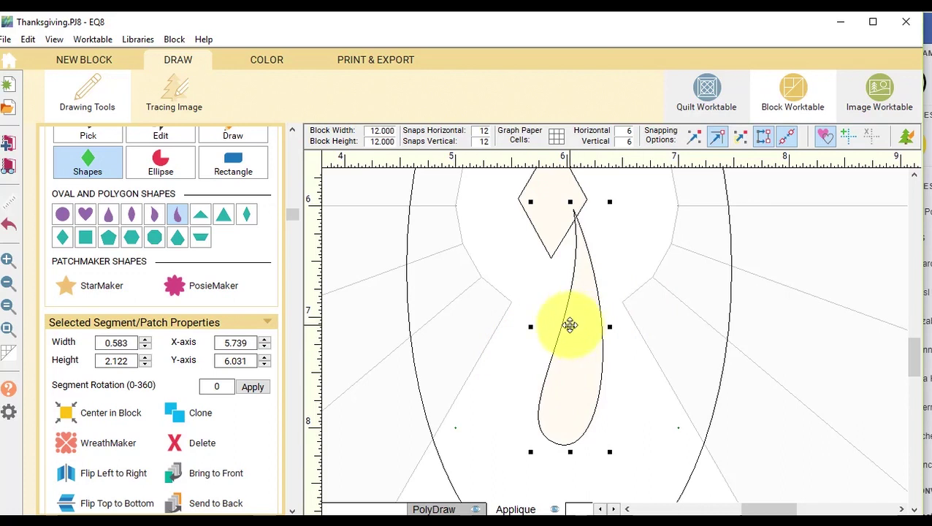
pyautogui.click(573, 326)
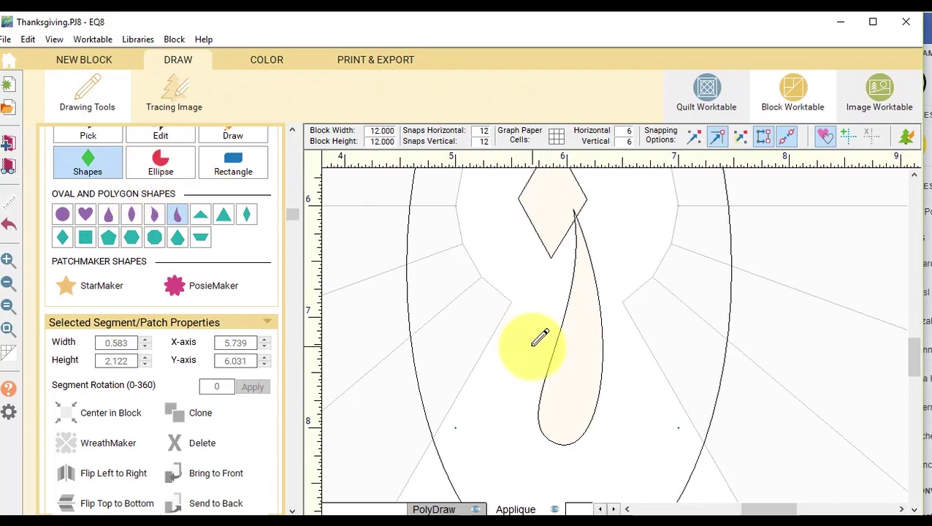
pyautogui.scroll(1, 161, 222)
# Rotate the wattle to tilt it and tuck it slightly right under the beak
pyautogui.scroll(3, 164, 208)
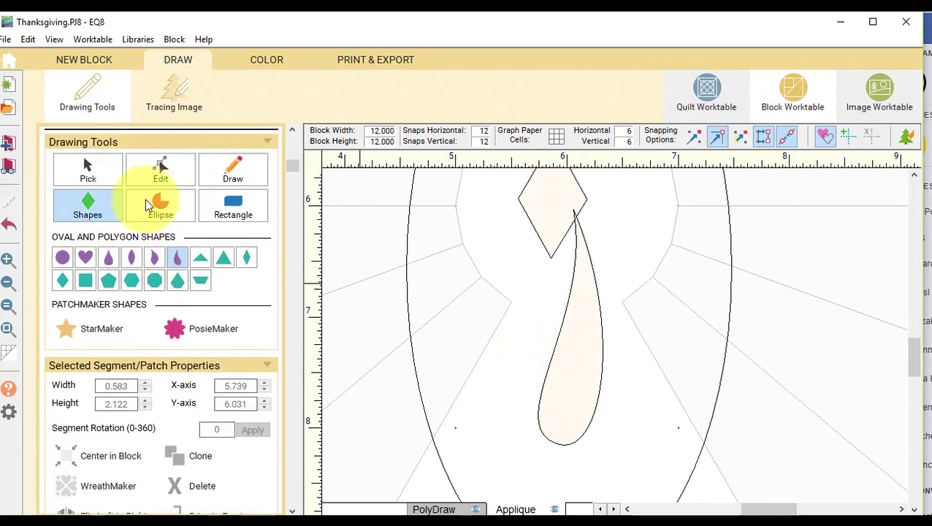
pyautogui.click(85, 170)
pyautogui.click(564, 342)
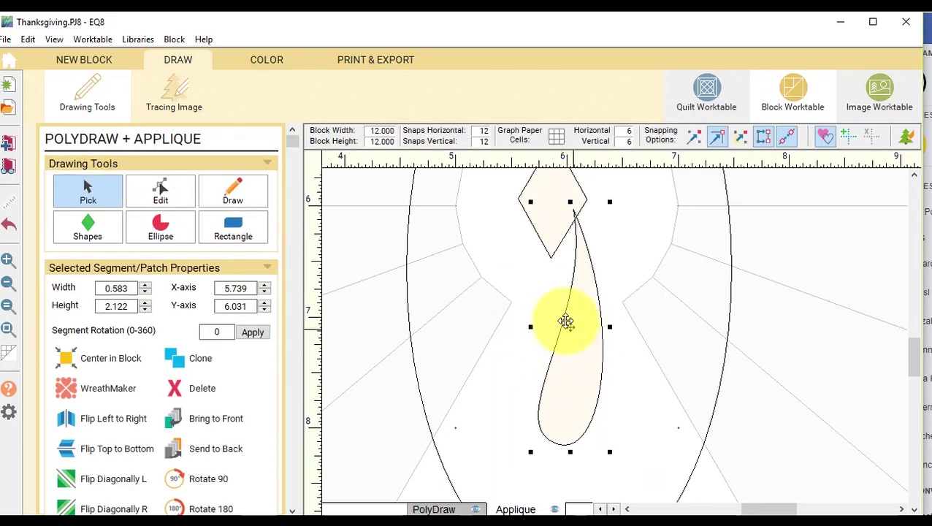
pyautogui.click(570, 326)
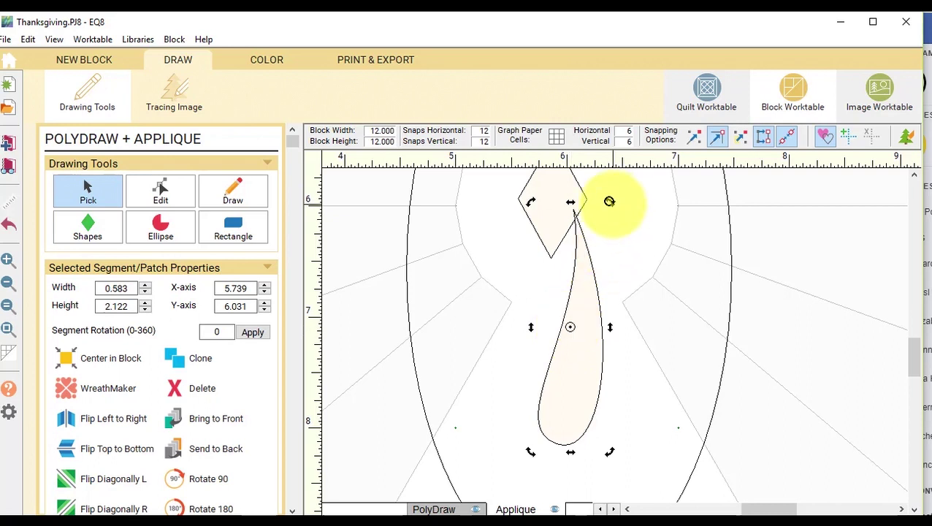
pyautogui.moveTo(609, 198); pyautogui.dragTo(587, 199)
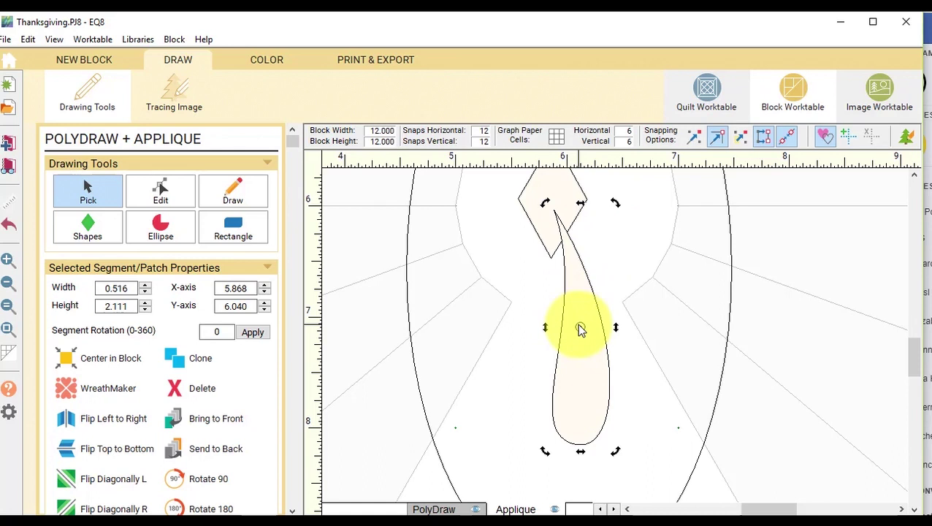
pyautogui.moveTo(582, 332); pyautogui.dragTo(597, 329)
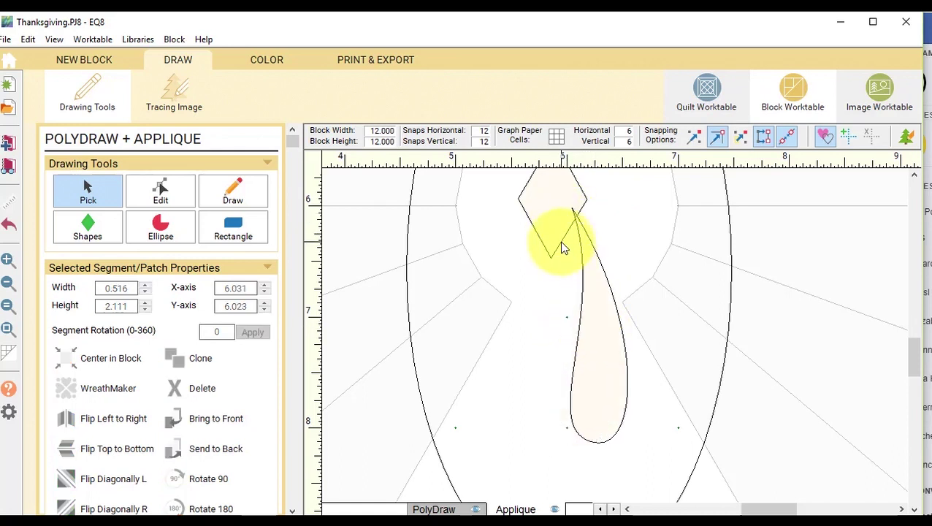
# Bring the diamond beak to the front and fit the whole block in view
pyautogui.click(561, 232)
pyautogui.click(233, 416)
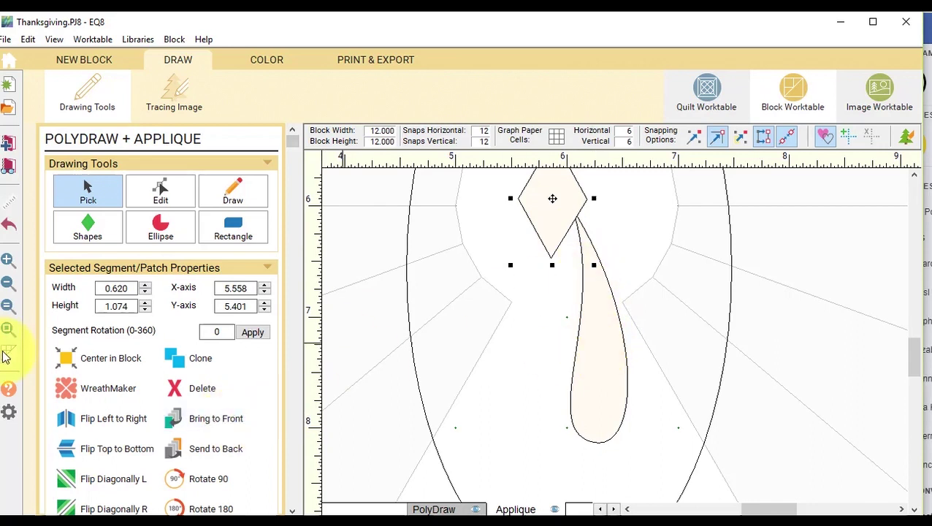
pyautogui.scroll(-5, 597, 405)
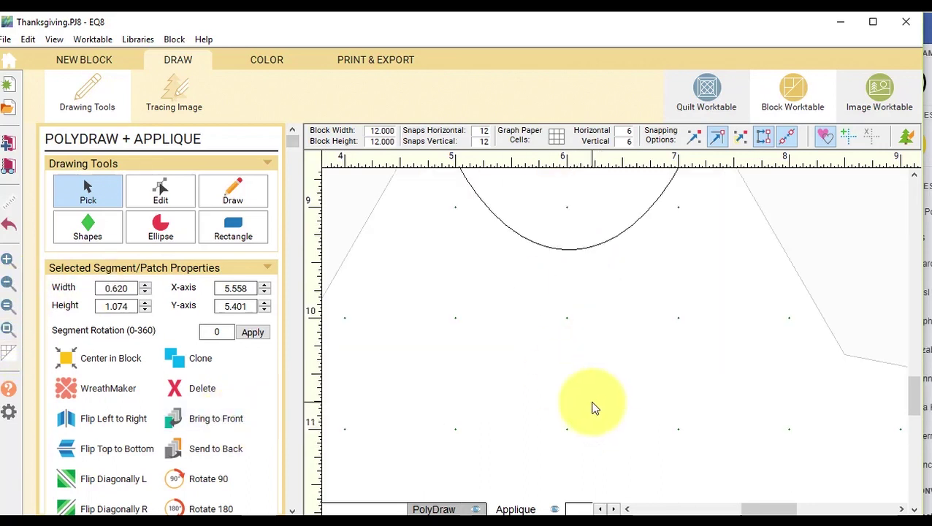
pyautogui.click(9, 328)
# Draw a Brush Stroke leg below the oval body and lower its boldness to 1.000
pyautogui.click(673, 336)
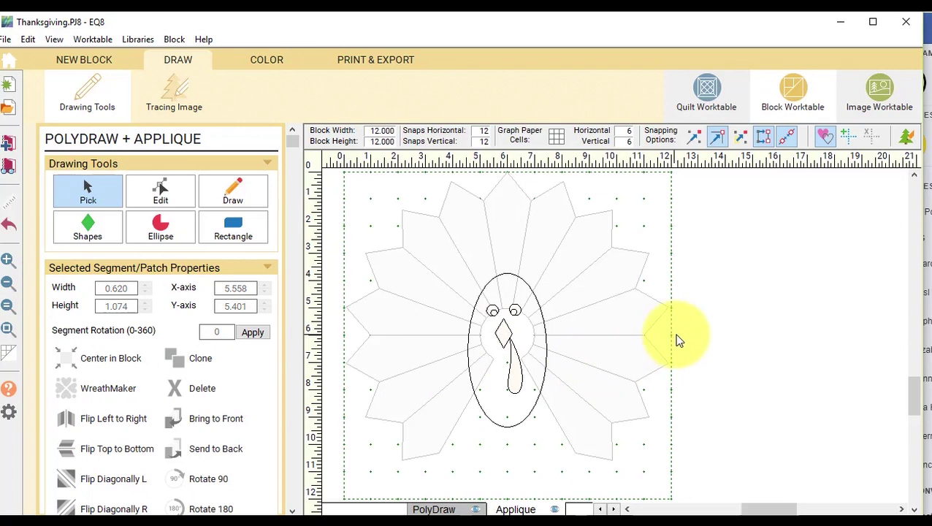
pyautogui.scroll(-5, 743, 376)
pyautogui.scroll(2, 734, 368)
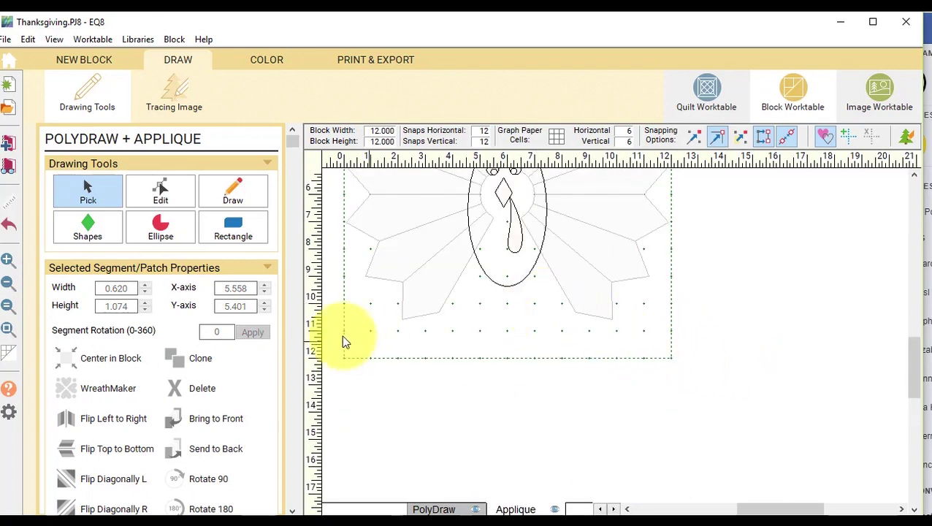
pyautogui.click(232, 188)
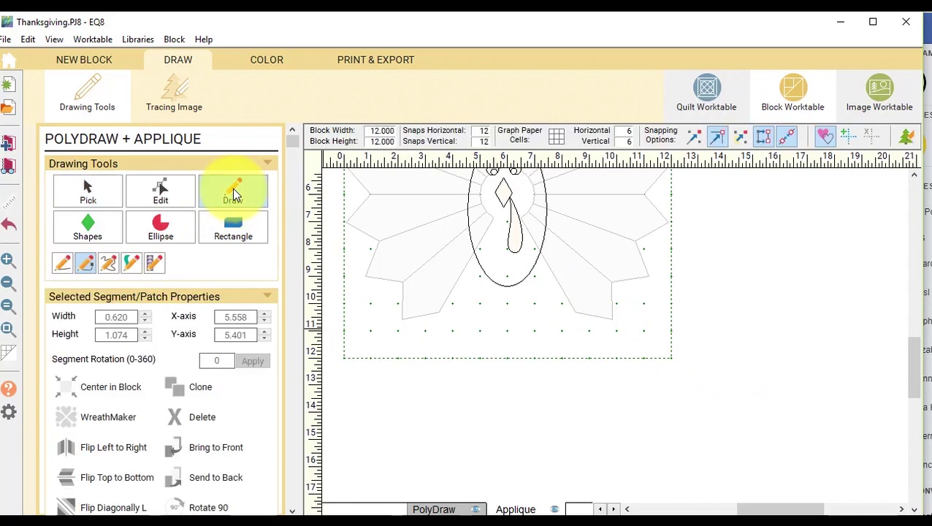
pyautogui.click(133, 262)
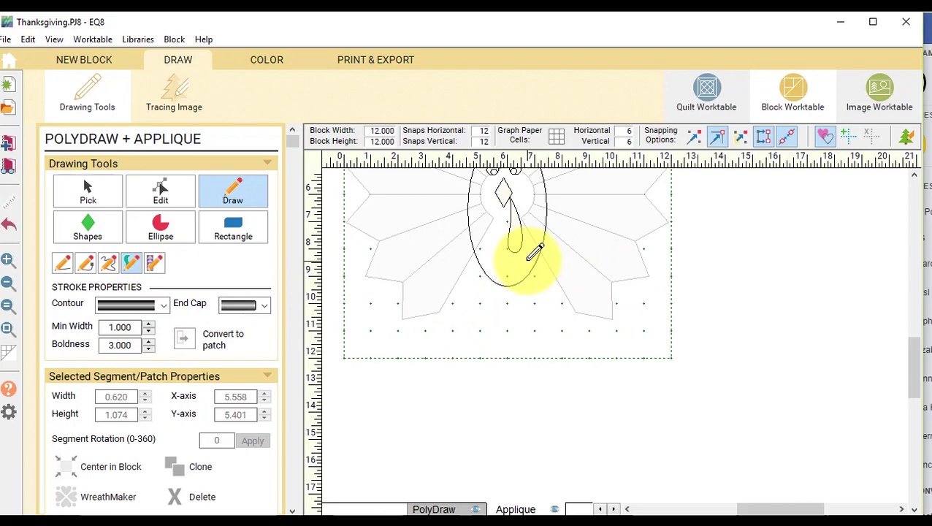
pyautogui.moveTo(536, 251); pyautogui.dragTo(541, 319)
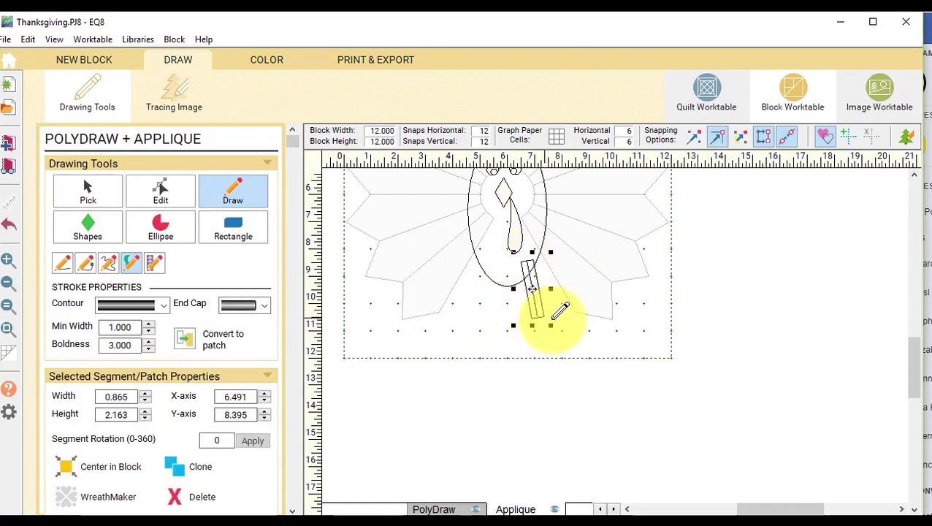
pyautogui.click(148, 350)
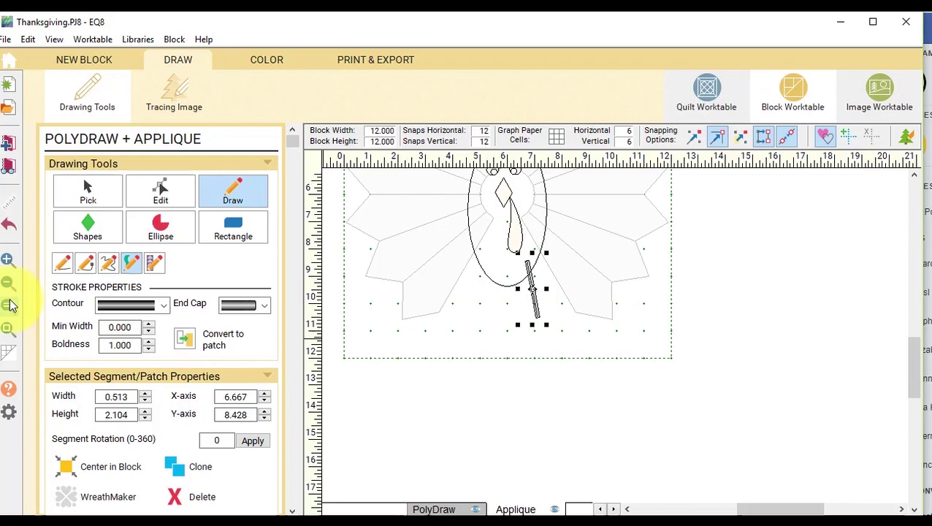
# Zoom in on the turkey's leg and convert the leg stroke into a patch
pyautogui.click(9, 261)
pyautogui.moveTo(500, 276); pyautogui.dragTo(630, 363)
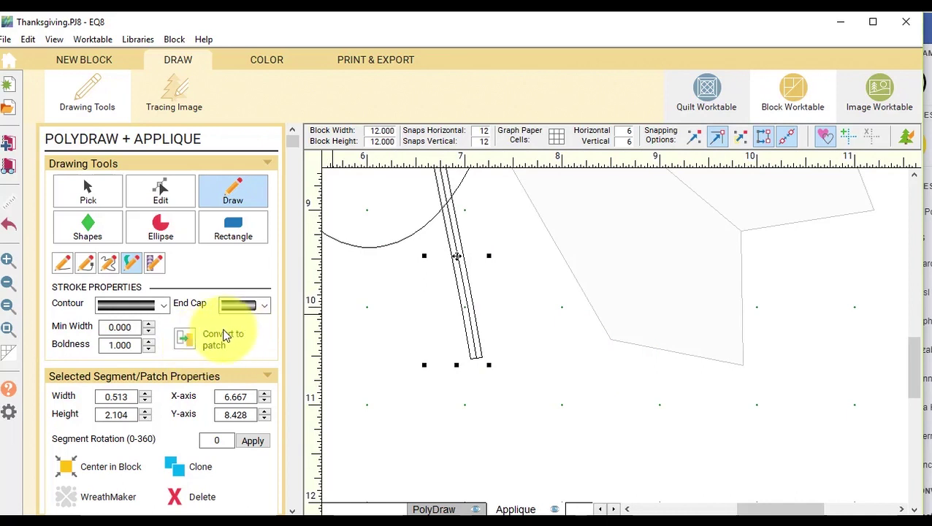
pyautogui.click(187, 340)
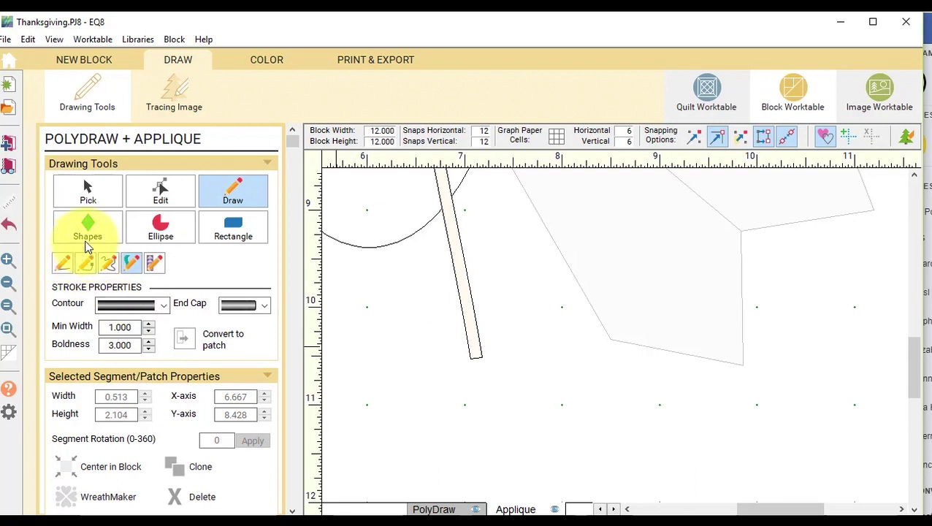
# Draw a short tapered toe stroke at the leg's bottom, thin it to Boldness 1.000, and convert it to a patch
pyautogui.click(132, 266)
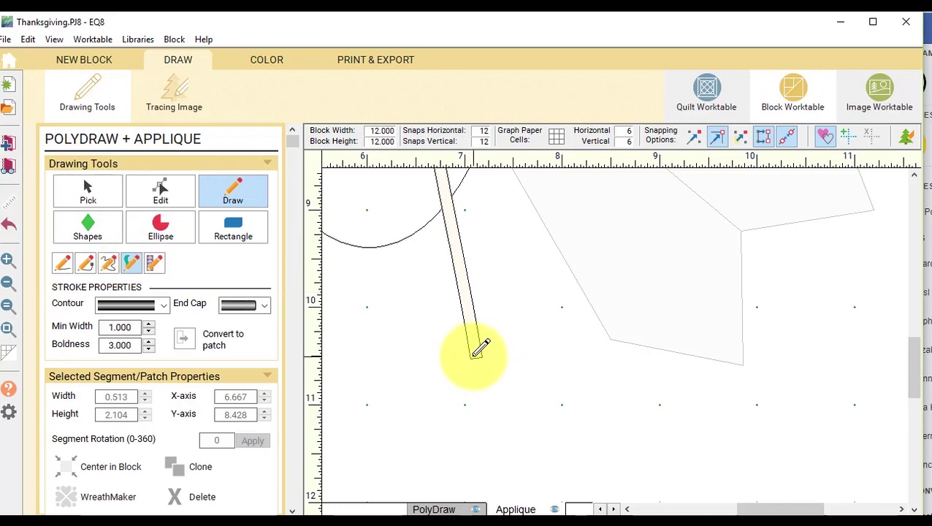
pyautogui.moveTo(473, 357); pyautogui.dragTo(449, 390)
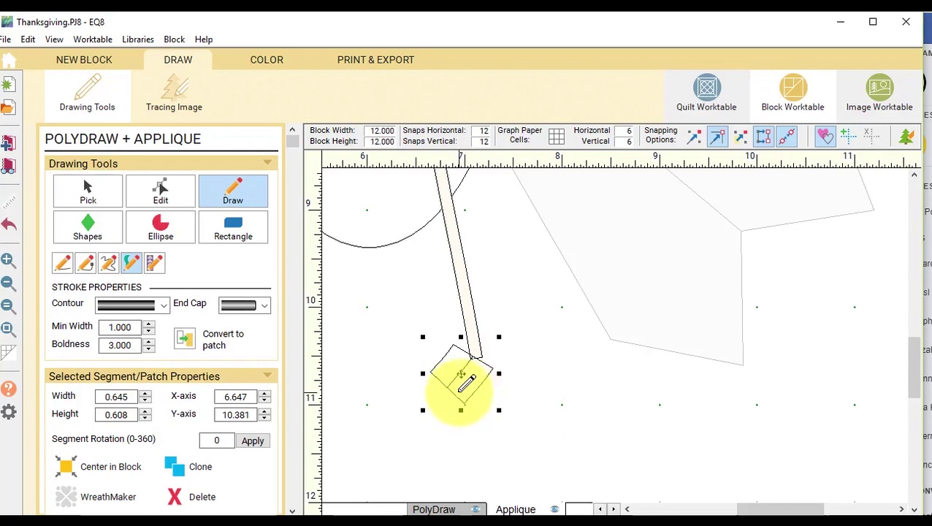
pyautogui.click(148, 331)
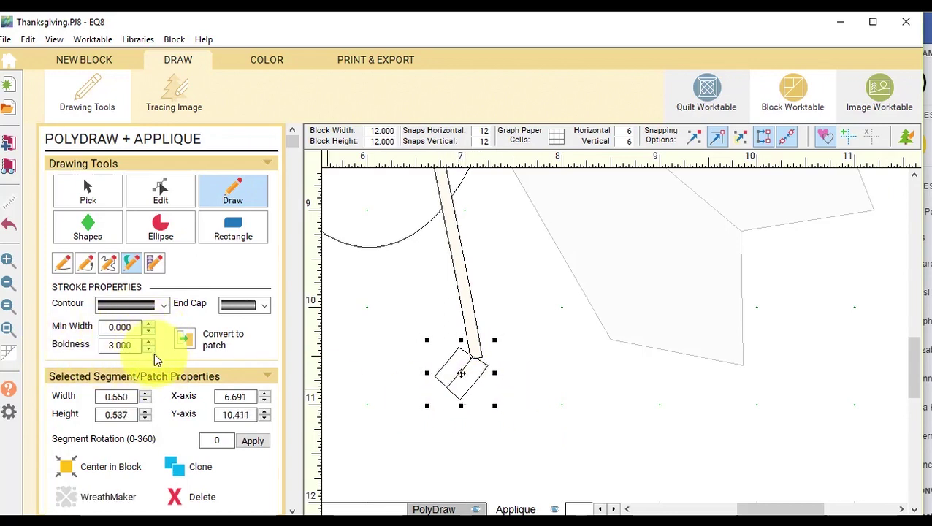
pyautogui.click(148, 349)
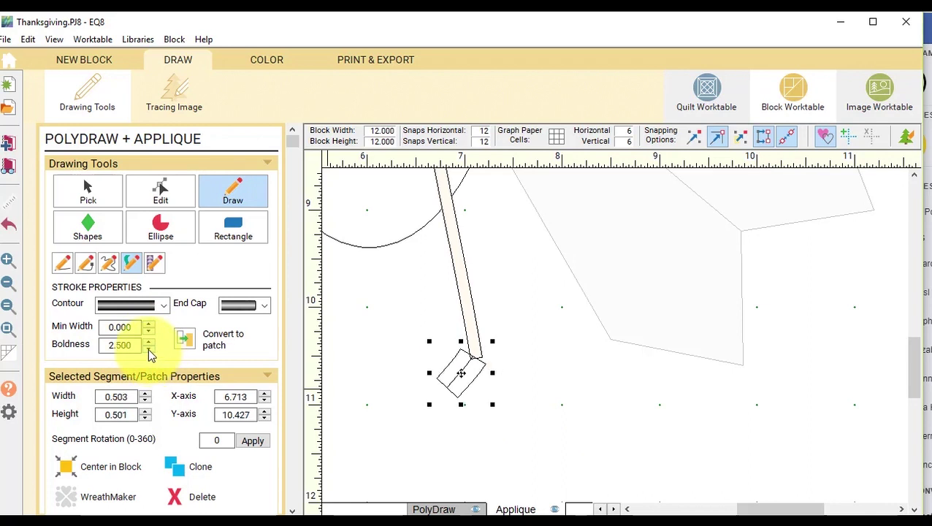
pyautogui.click(148, 349)
pyautogui.click(148, 349)
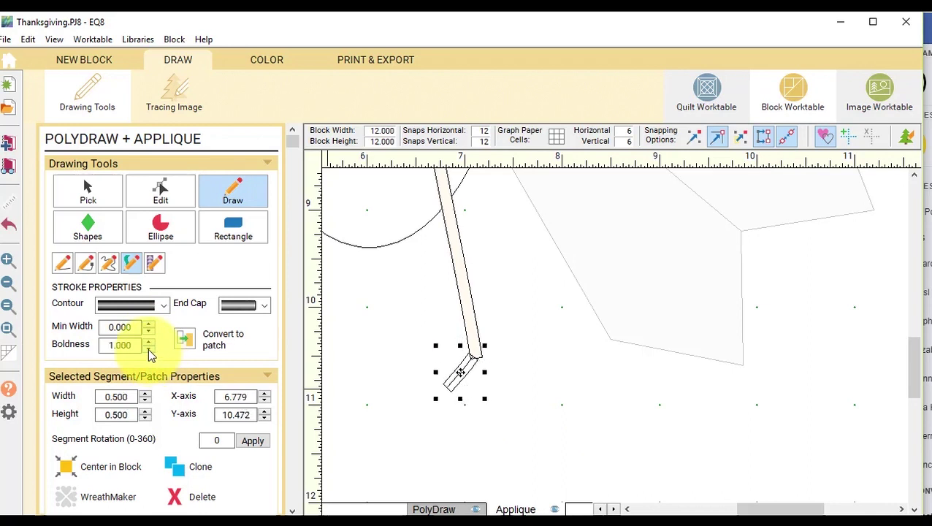
pyautogui.moveTo(436, 401); pyautogui.dragTo(437, 396)
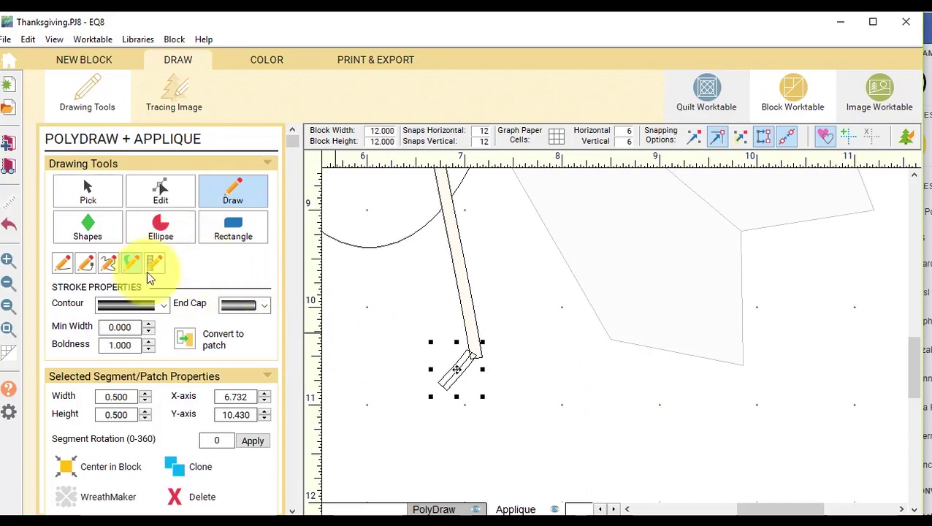
pyautogui.click(190, 340)
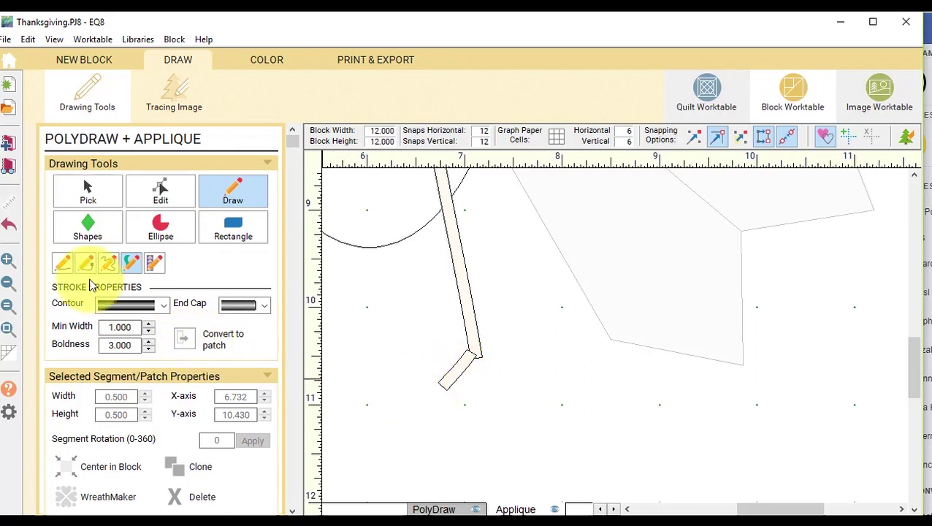
pyautogui.click(89, 188)
# Clone the toe, flip it left to right, and place it at the leg's bottom
pyautogui.click(457, 376)
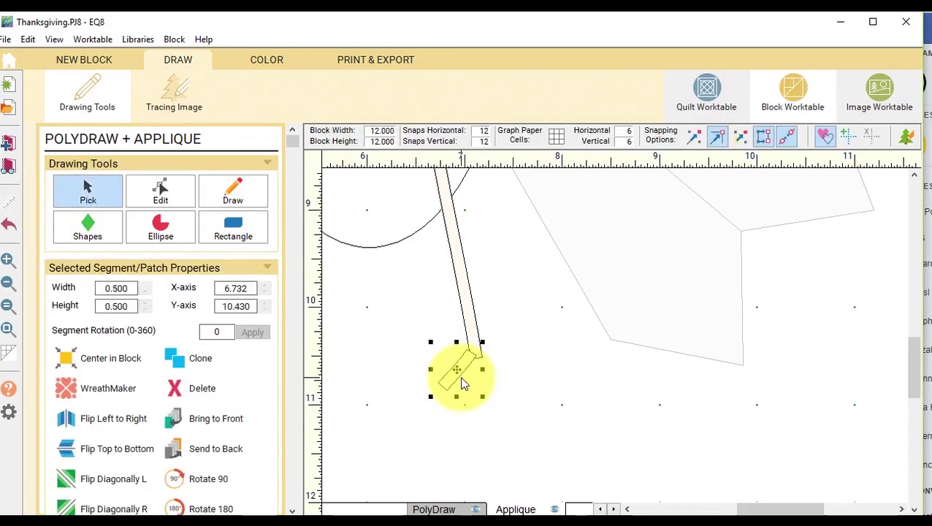
pyautogui.click(199, 358)
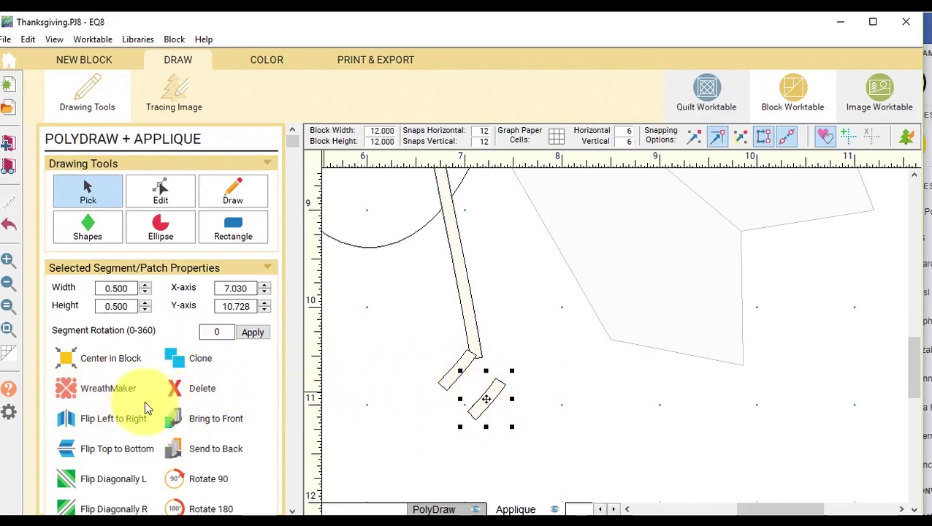
pyautogui.click(124, 418)
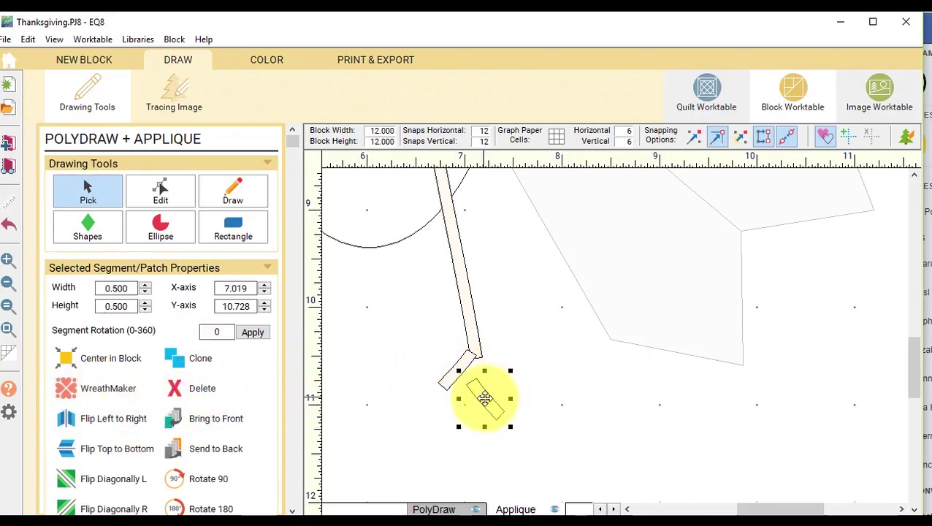
pyautogui.moveTo(483, 396)
pyautogui.mouseDown()
pyautogui.moveTo(493, 368)
pyautogui.moveTo(437, 378)
pyautogui.moveTo(457, 368)
pyautogui.mouseUp()
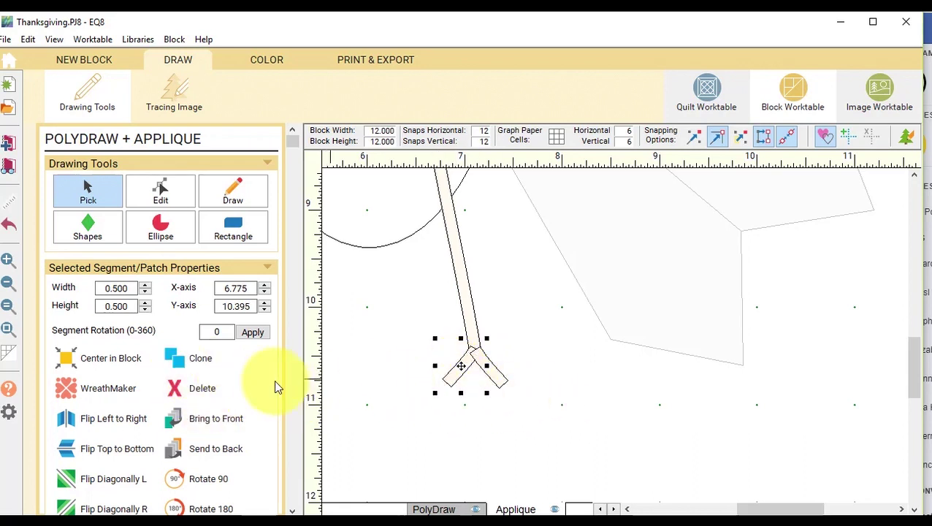
# Add a third toe clone rotated straight down, and bring the leg stick to the front
pyautogui.click(199, 358)
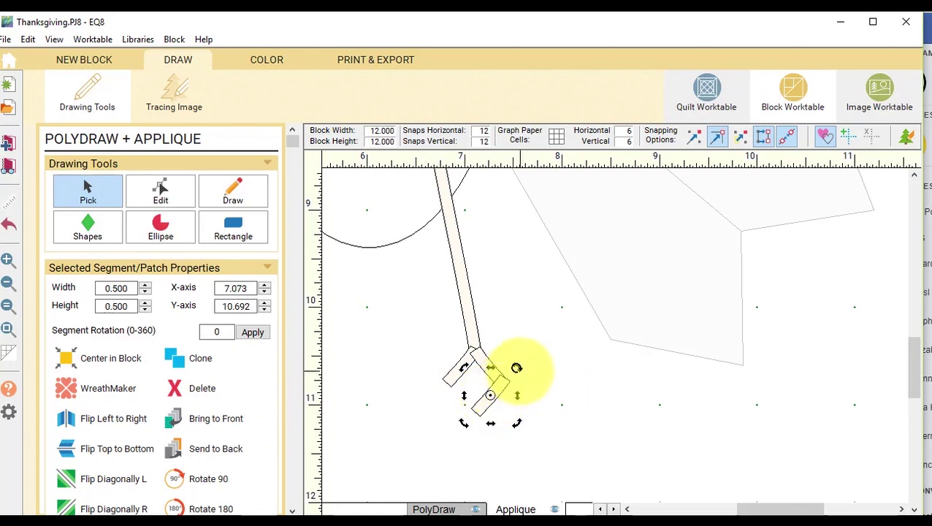
pyautogui.moveTo(516, 366)
pyautogui.mouseDown()
pyautogui.moveTo(489, 364)
pyautogui.moveTo(493, 391)
pyautogui.moveTo(475, 374)
pyautogui.mouseUp()
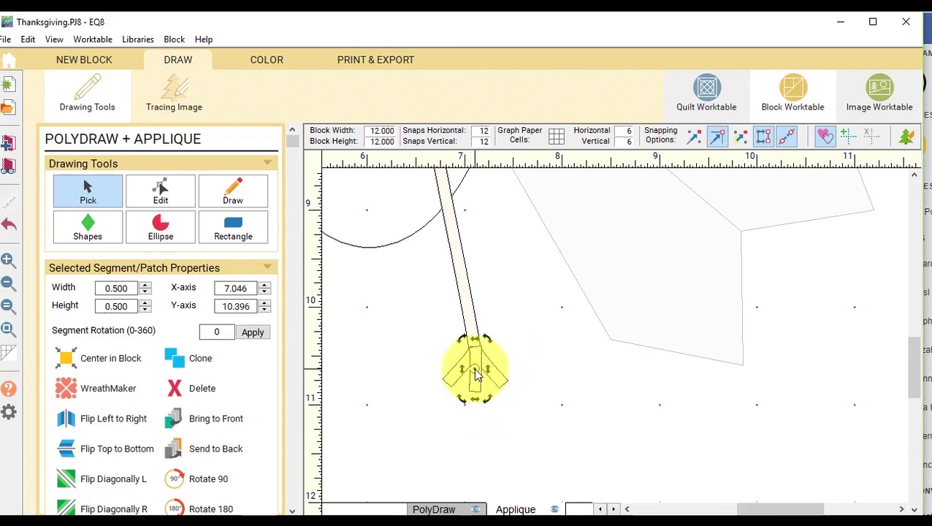
pyautogui.click(525, 375)
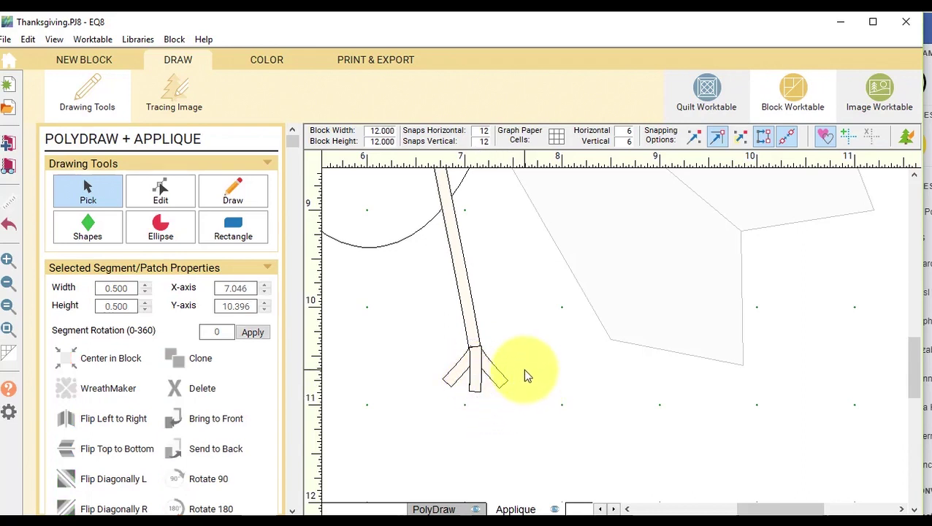
pyautogui.click(473, 304)
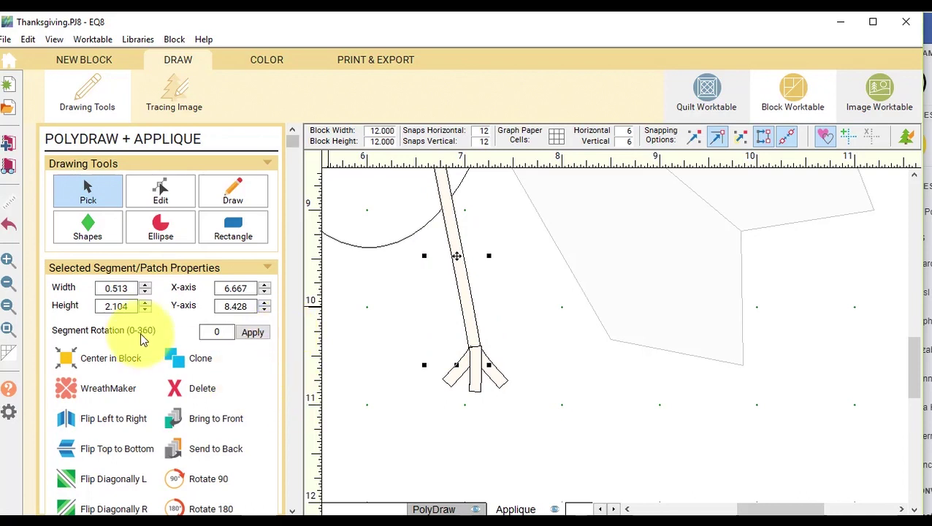
pyautogui.click(232, 426)
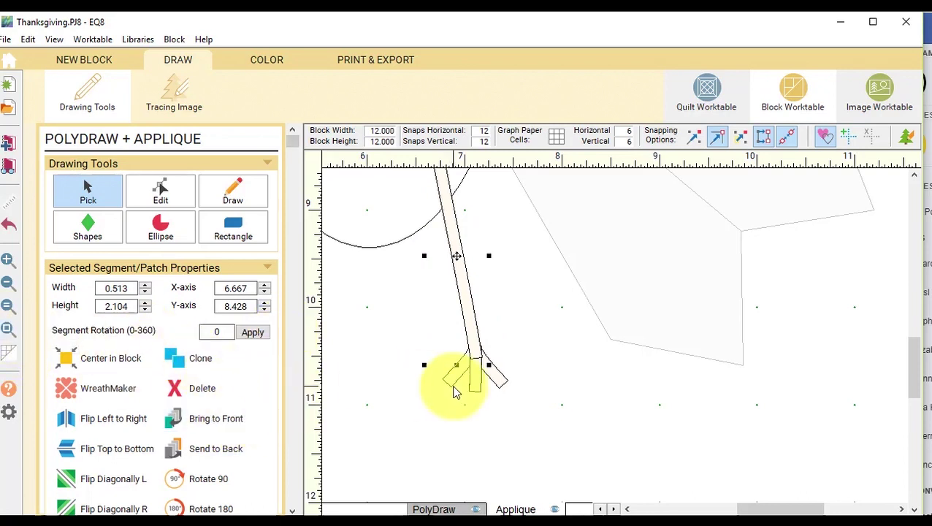
# Lower the leg under the body and add a mirrored copy as the left leg
pyautogui.click(8, 330)
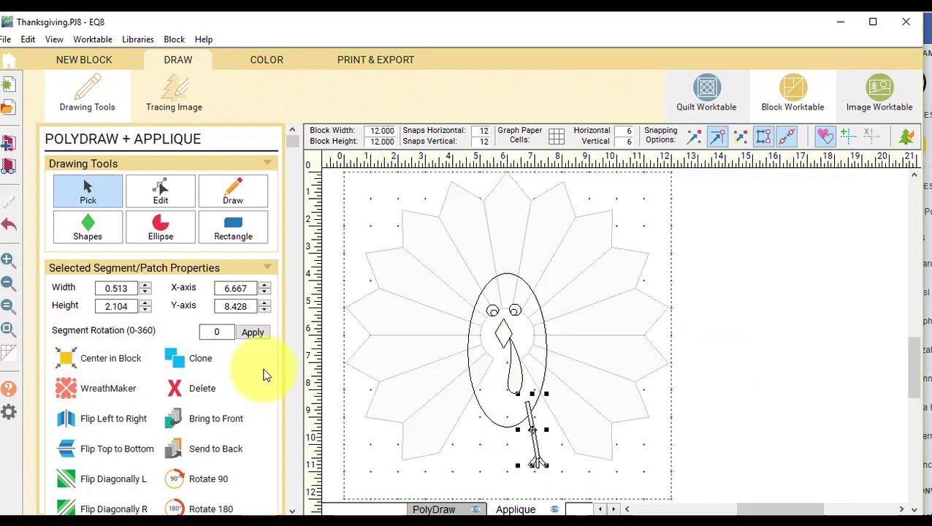
pyautogui.scroll(-3, 571, 417)
pyautogui.click(572, 411)
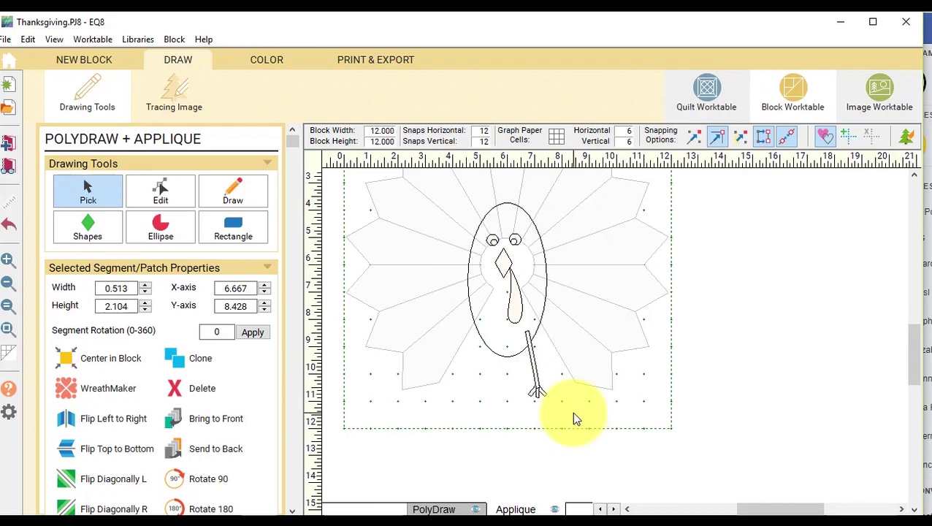
pyautogui.moveTo(572, 413); pyautogui.dragTo(499, 318)
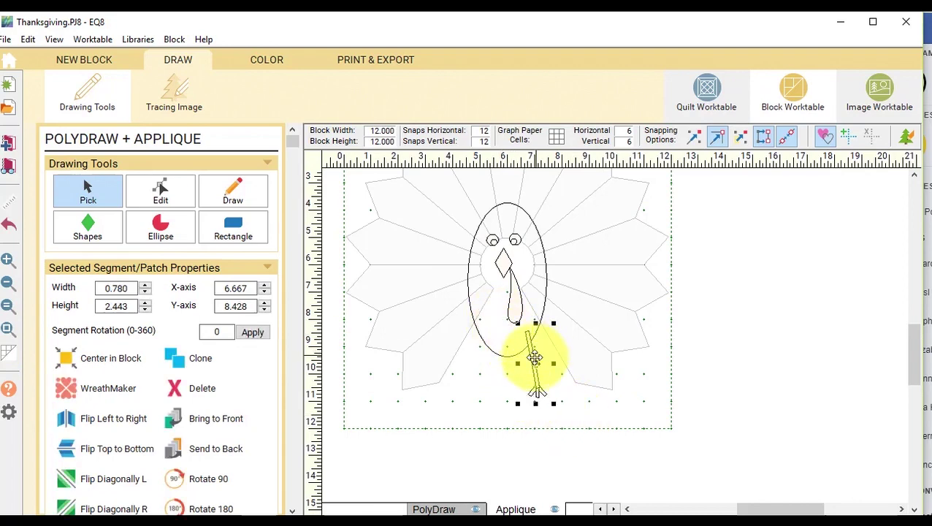
pyautogui.moveTo(534, 363); pyautogui.dragTo(531, 374)
pyautogui.click(617, 411)
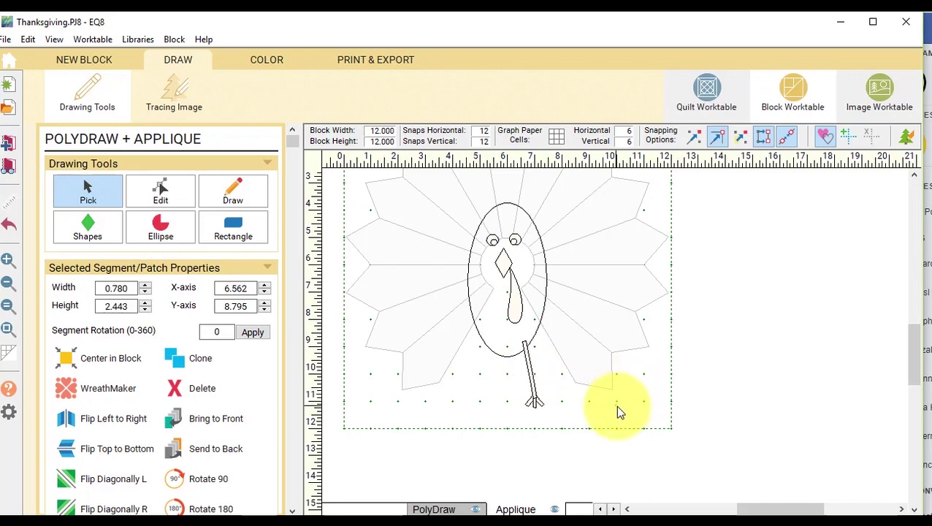
pyautogui.moveTo(570, 416); pyautogui.dragTo(490, 330)
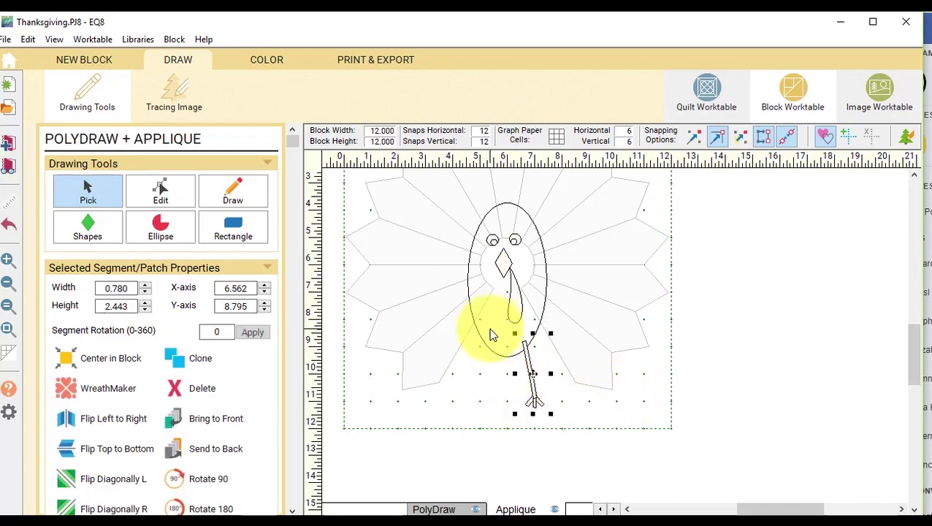
pyautogui.click(200, 358)
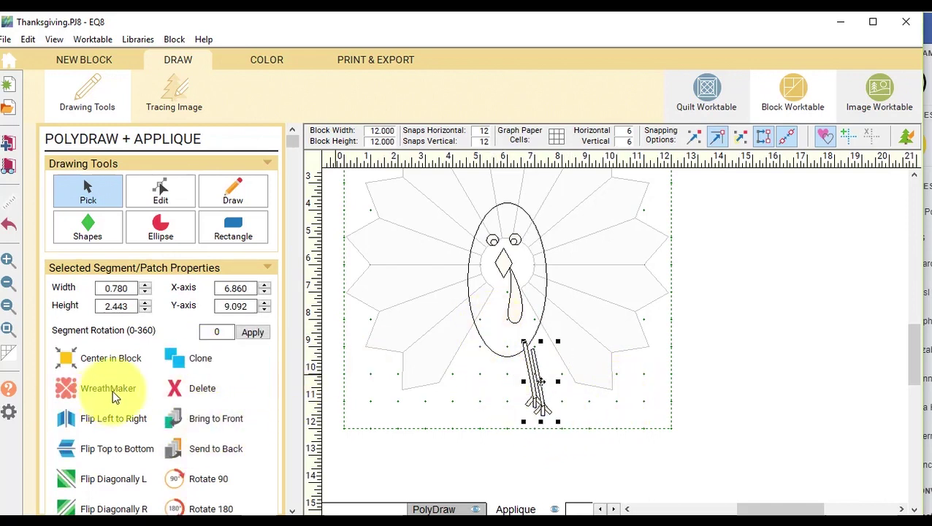
pyautogui.click(113, 418)
pyautogui.moveTo(530, 385); pyautogui.dragTo(485, 377)
pyautogui.press('Up')
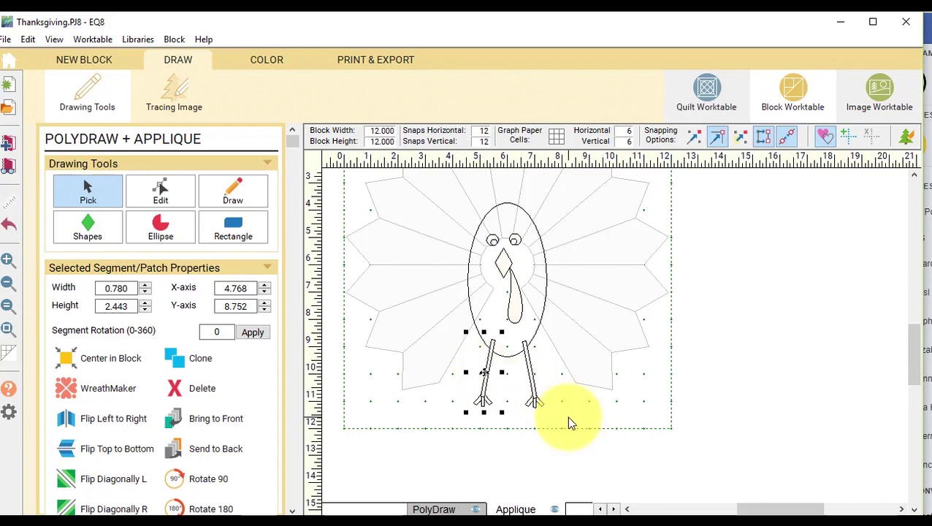
# Send both legs to the back and convert the oval body into a patch
pyautogui.moveTo(562, 414); pyautogui.dragTo(457, 338)
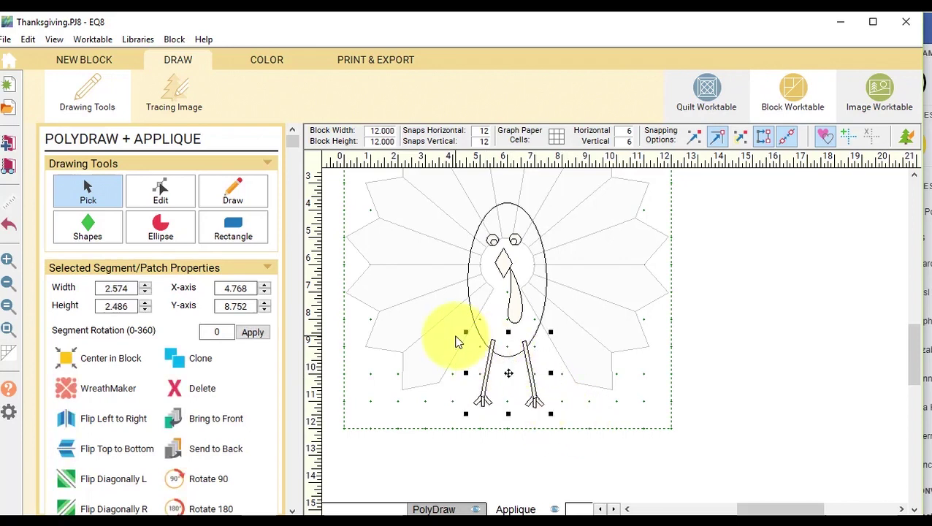
pyautogui.click(228, 452)
pyautogui.click(539, 336)
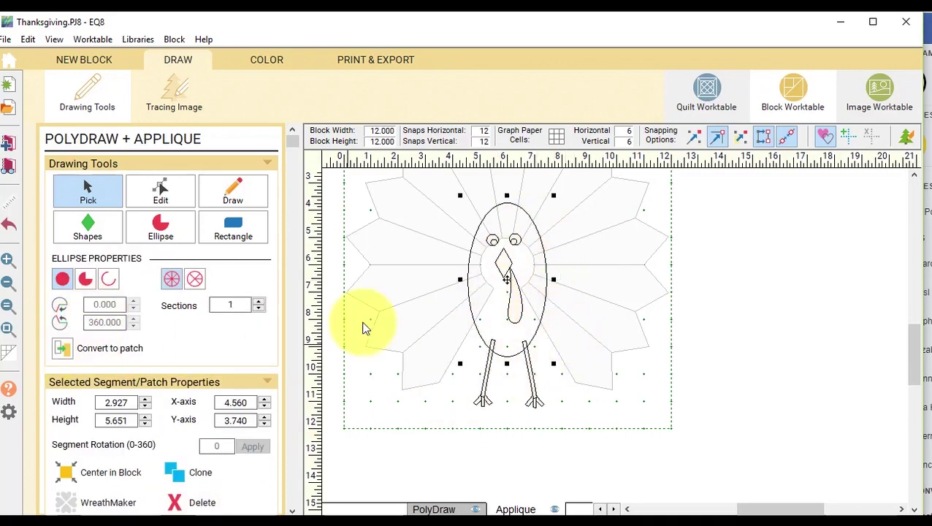
pyautogui.click(67, 350)
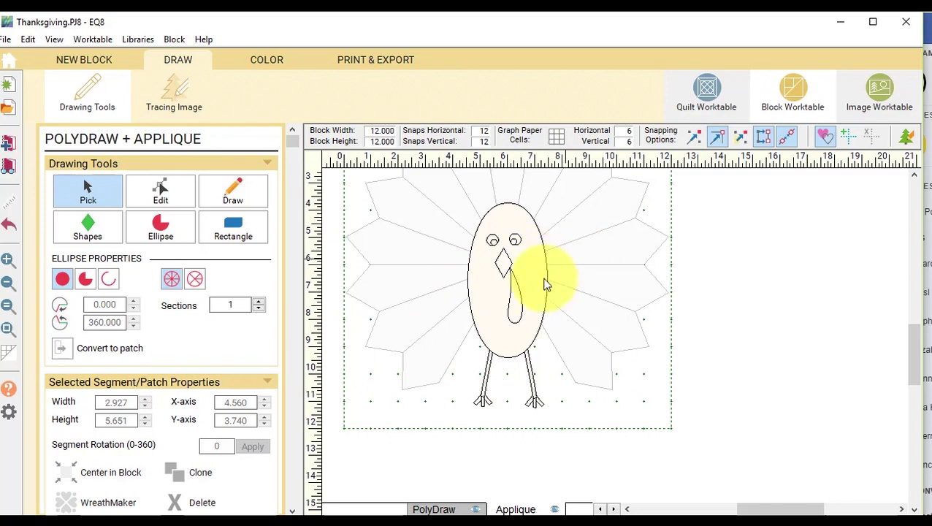
# Switch to the COLOR tab to show the turkey in red, gold, green and brown fabrics
pyautogui.click(269, 62)
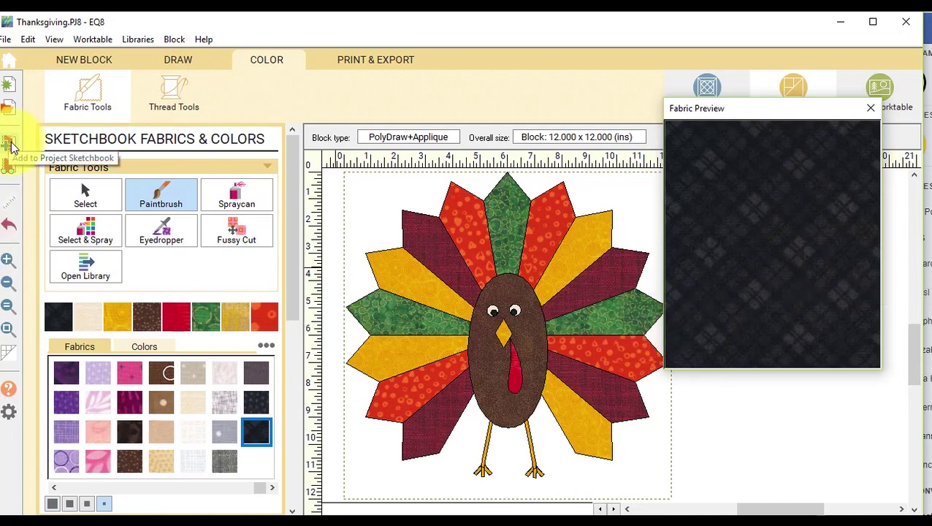
pyautogui.click(11, 146)
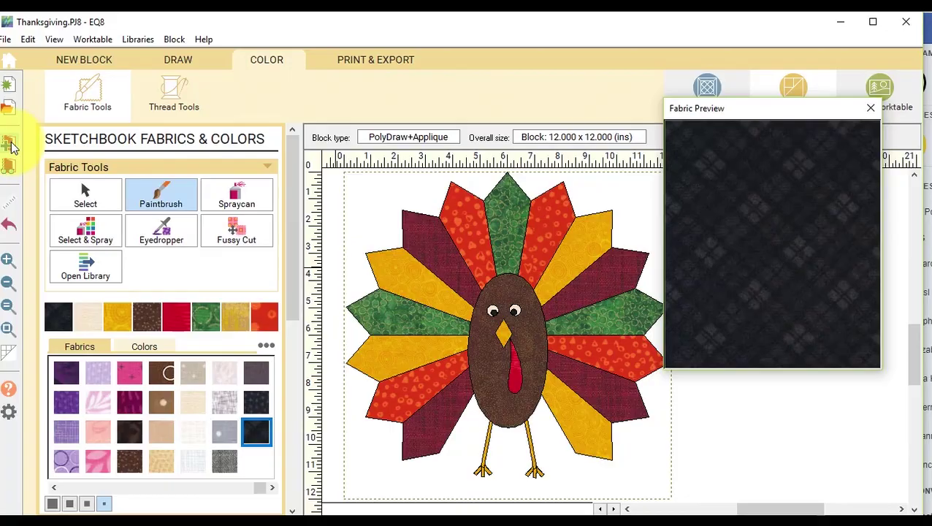